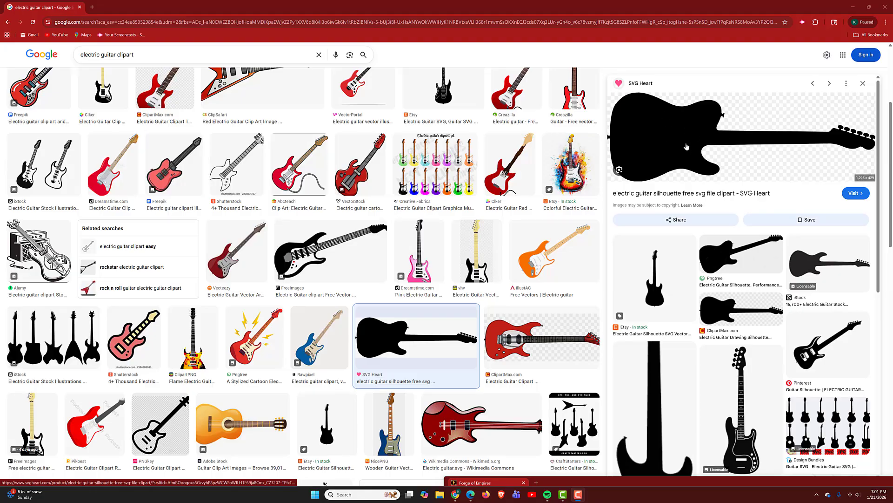
# Step: Save the black electric guitar silhouette from the image preview to the Desktop as a PNG image
pyautogui.rightClick(663, 138)
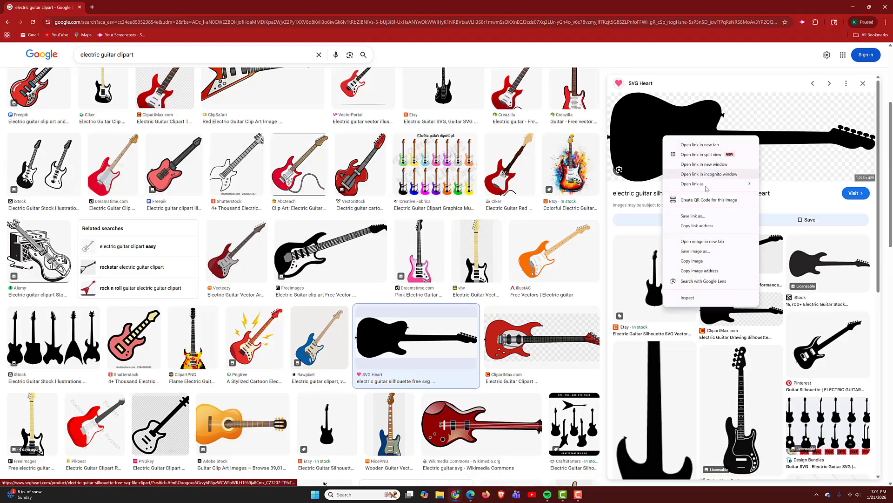
pyautogui.click(707, 251)
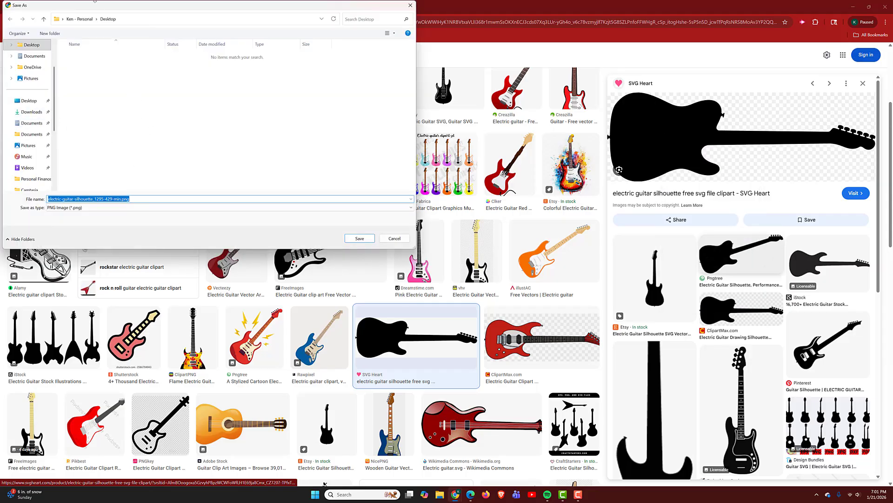
pyautogui.click(352, 240)
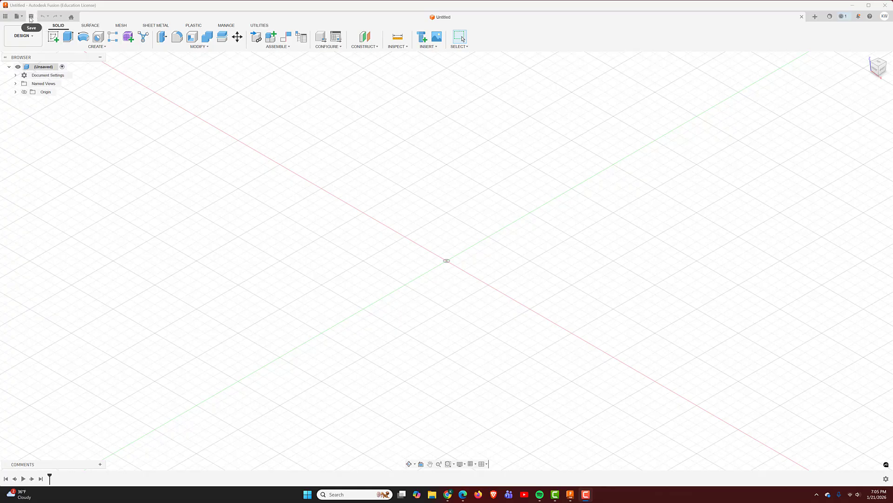
# Step: In Autodesk Fusion, save the untitled design as "guitar" in Admin Project
pyautogui.hotkey('ctrl', 's')
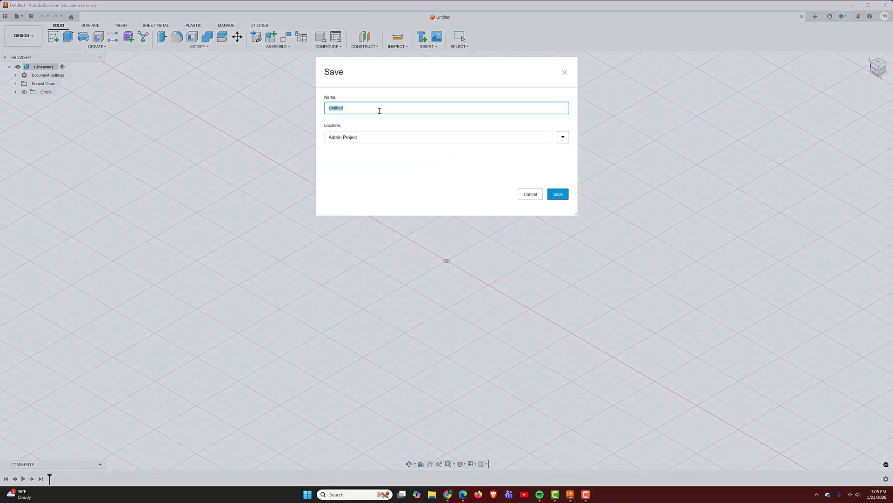
pyautogui.write('d')
pyautogui.click(557, 194)
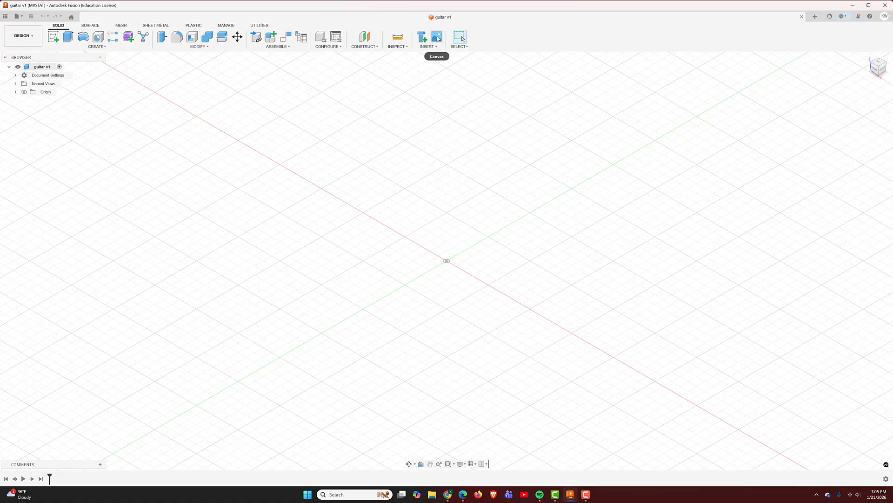
# Step: Insert guitar.png from the Desktop as a canvas on the XY plane, shifted 4 mm in Y
pyautogui.click(438, 41)
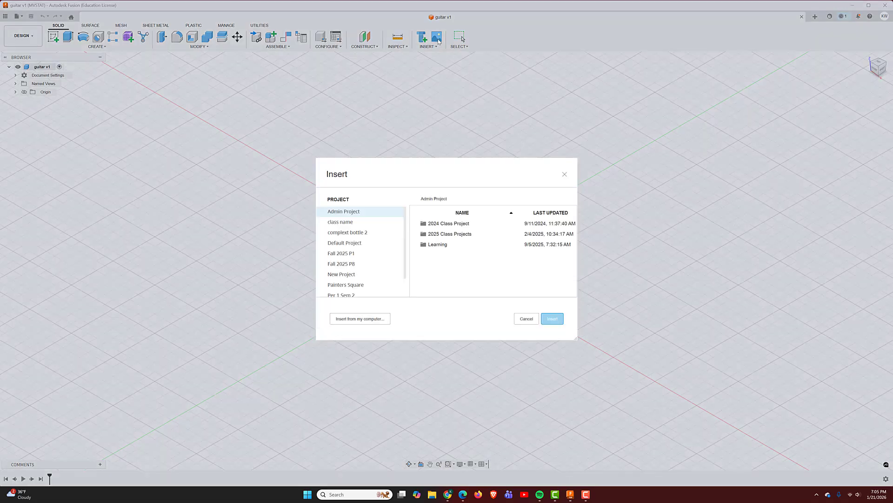
pyautogui.click(356, 319)
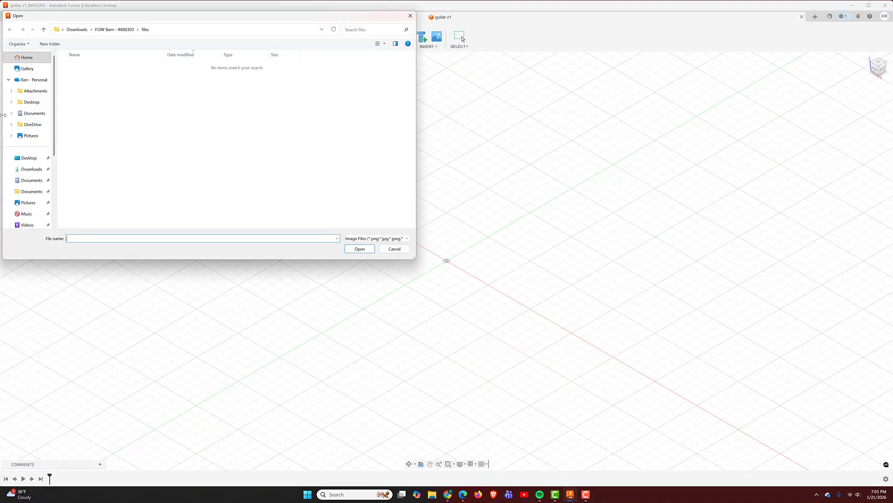
pyautogui.click(29, 158)
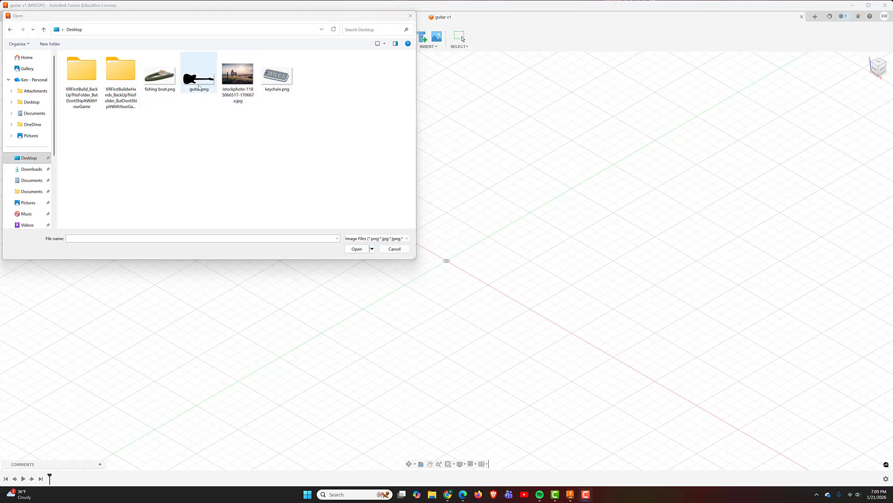
pyautogui.click(199, 79)
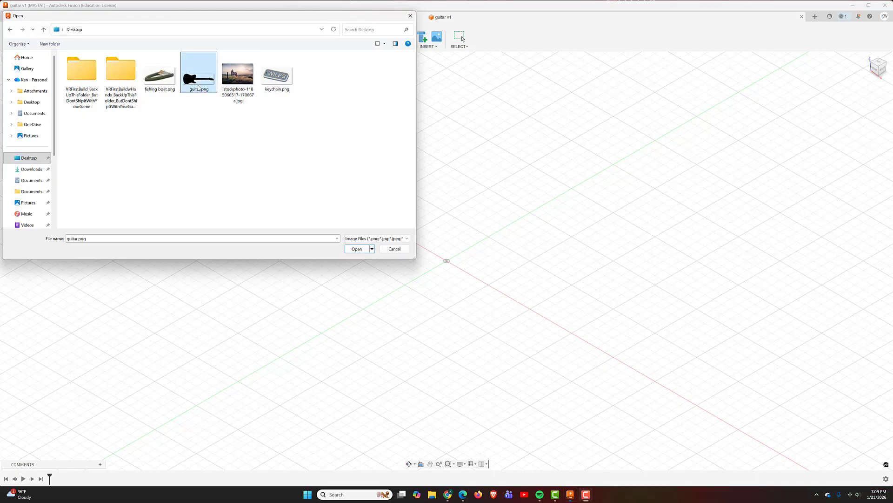
pyautogui.click(361, 249)
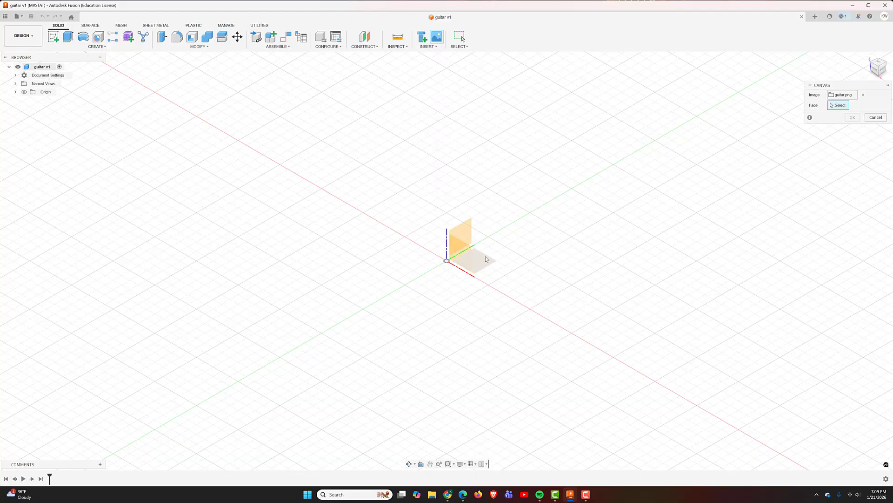
pyautogui.moveTo(486, 261); pyautogui.dragTo(455, 265, button='middle')
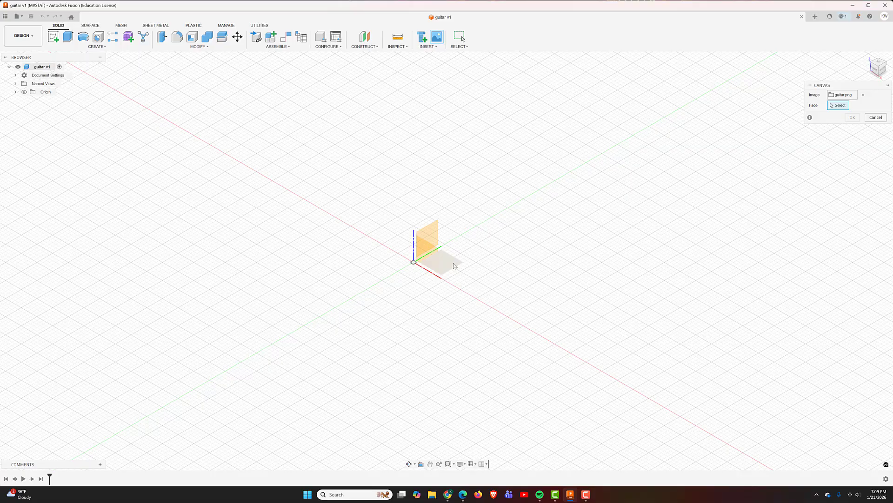
pyautogui.click(454, 266)
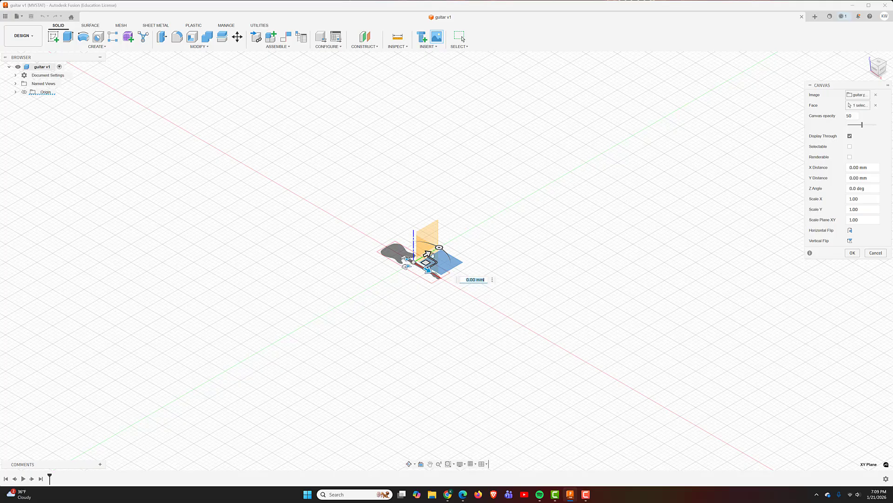
pyautogui.moveTo(428, 254); pyautogui.dragTo(440, 246)
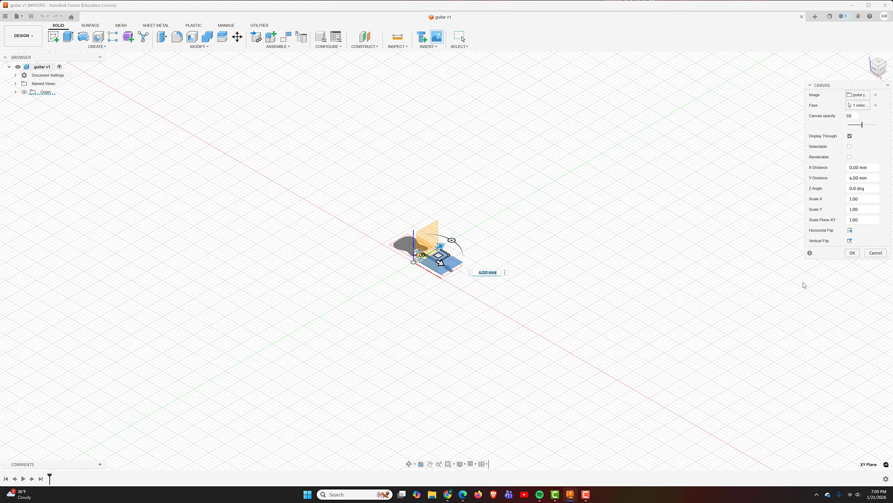
pyautogui.click(852, 252)
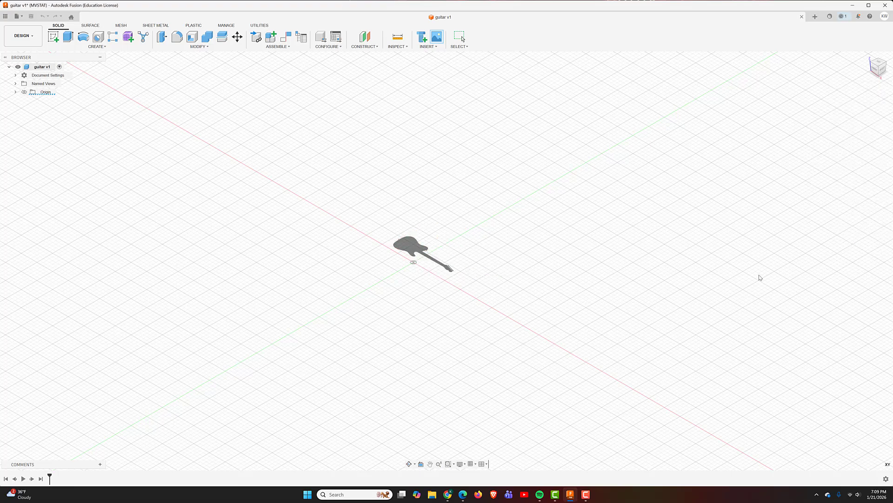
# Step: Calibrate the guitar canvas so the body's width between its upper and lower edges is 25 mm
pyautogui.scroll(2, 377, 269)
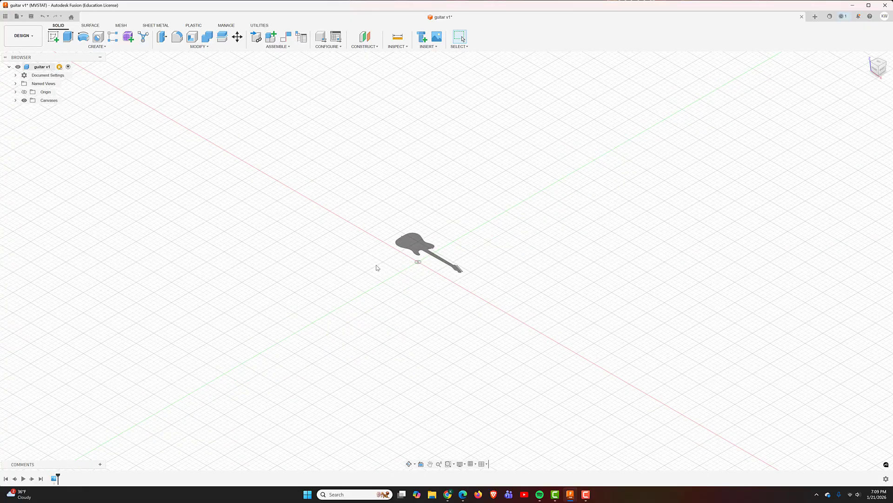
pyautogui.click(880, 65)
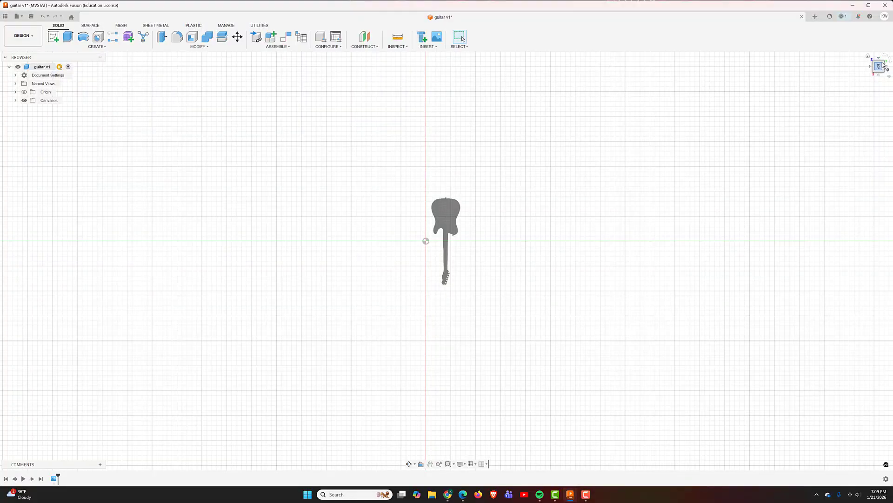
pyautogui.click(886, 55)
pyautogui.scroll(6, 586, 212)
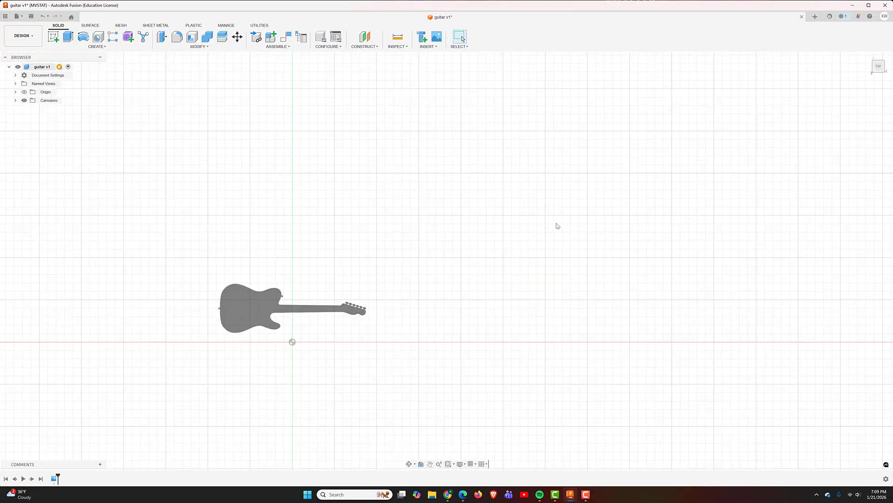
pyautogui.moveTo(414, 246); pyautogui.dragTo(621, 155, button='middle')
pyautogui.scroll(3, 586, 174)
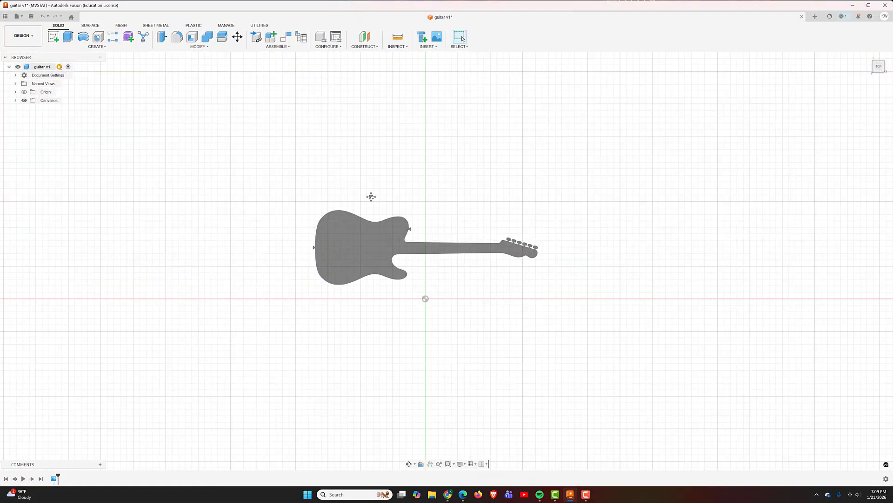
pyautogui.moveTo(371, 196); pyautogui.dragTo(439, 211, button='middle')
pyautogui.scroll(3, 439, 210)
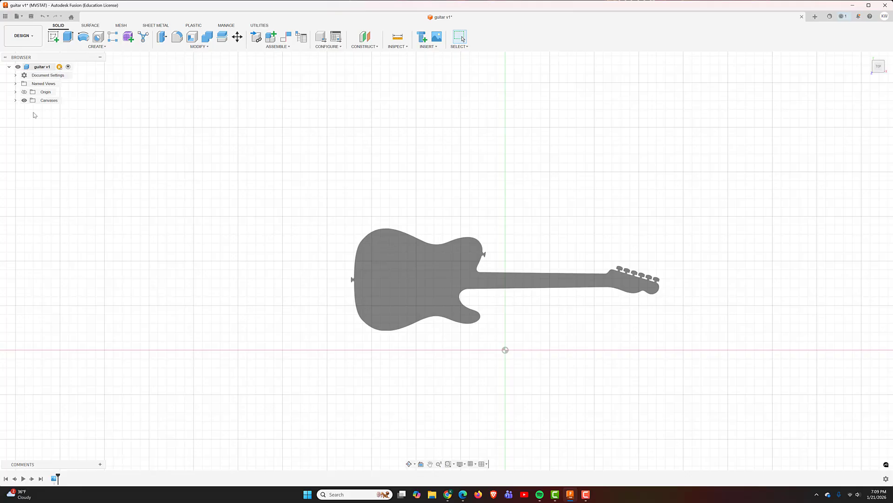
pyautogui.click(16, 101)
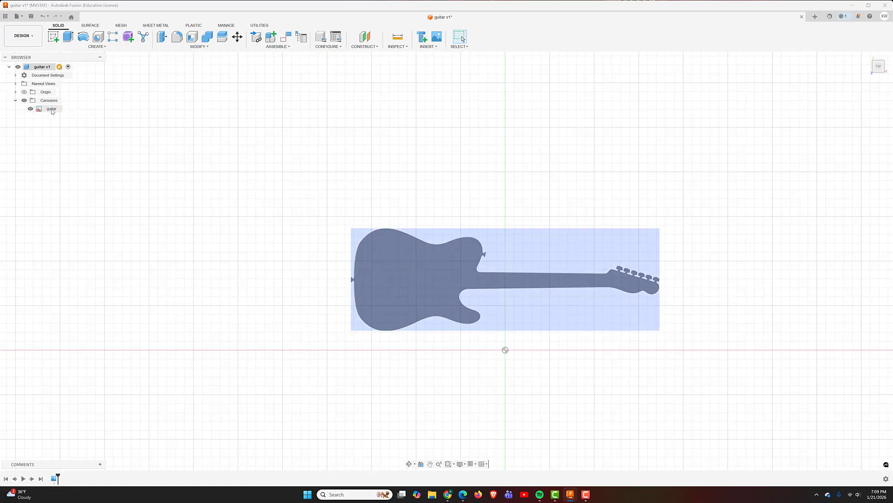
pyautogui.rightClick(53, 110)
pyautogui.click(76, 133)
pyautogui.click(386, 229)
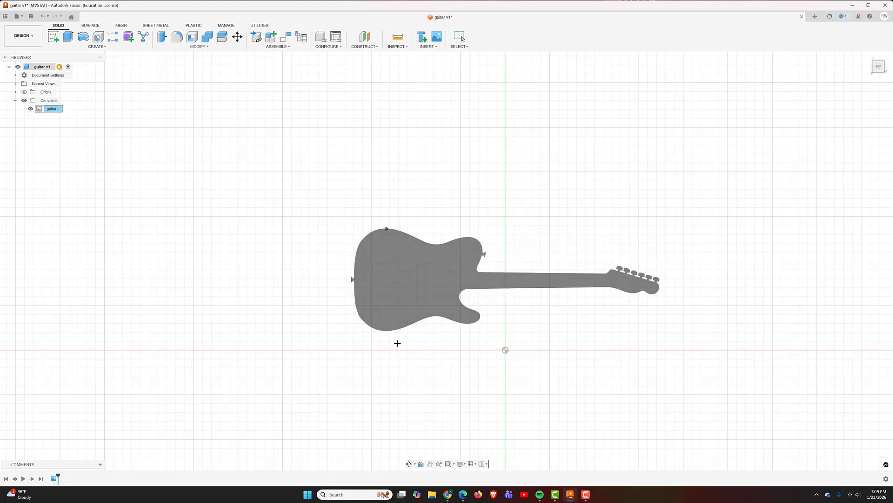
pyautogui.click(384, 330)
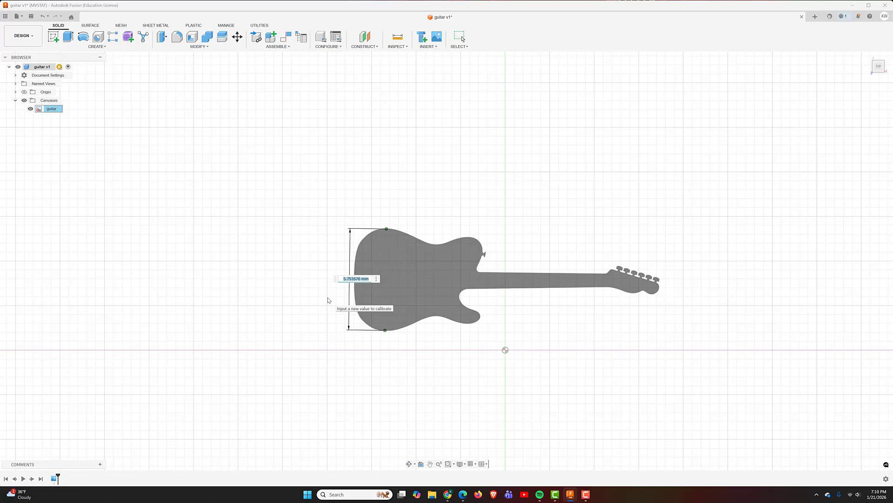
pyautogui.write('25')
pyautogui.press('Return')
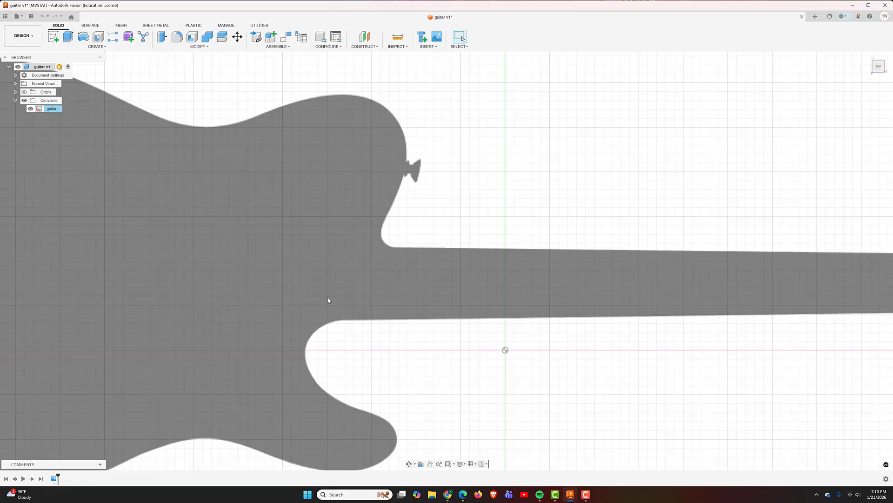
# Step: Start a sketch on the XY plane and draw a line about 31 mm long along the neck's upper edge
pyautogui.scroll(-5, 326, 298)
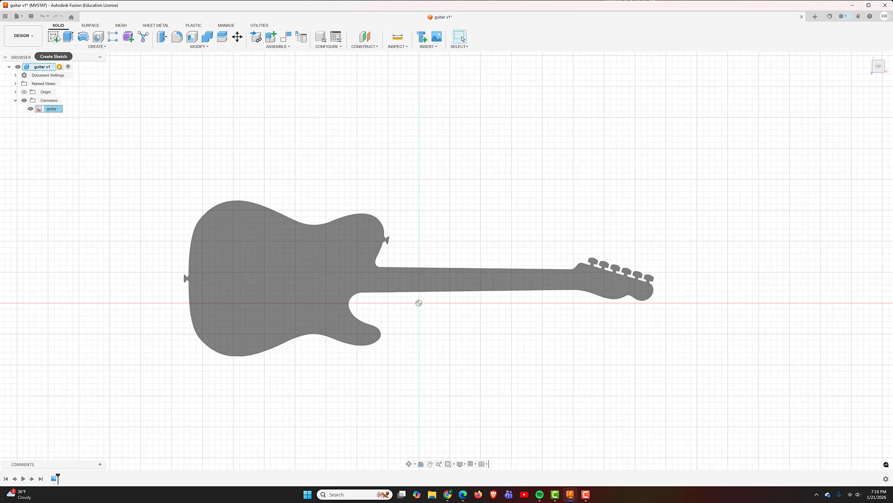
pyautogui.click(54, 36)
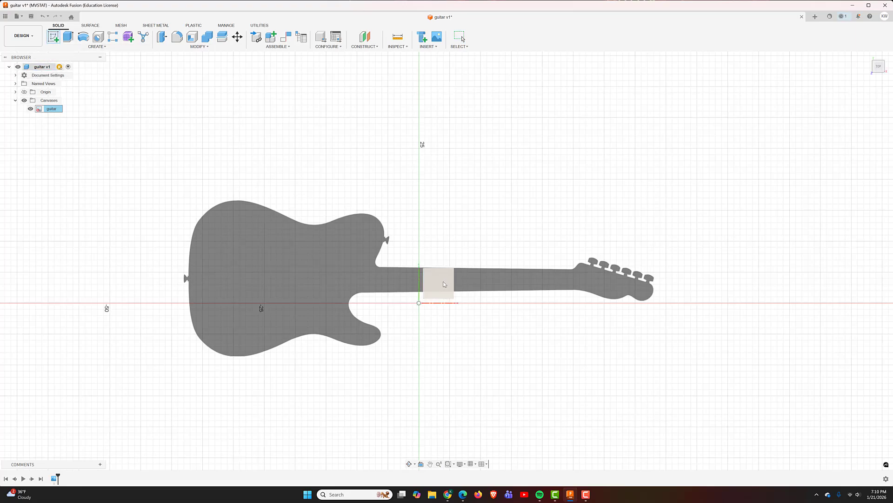
pyautogui.click(443, 284)
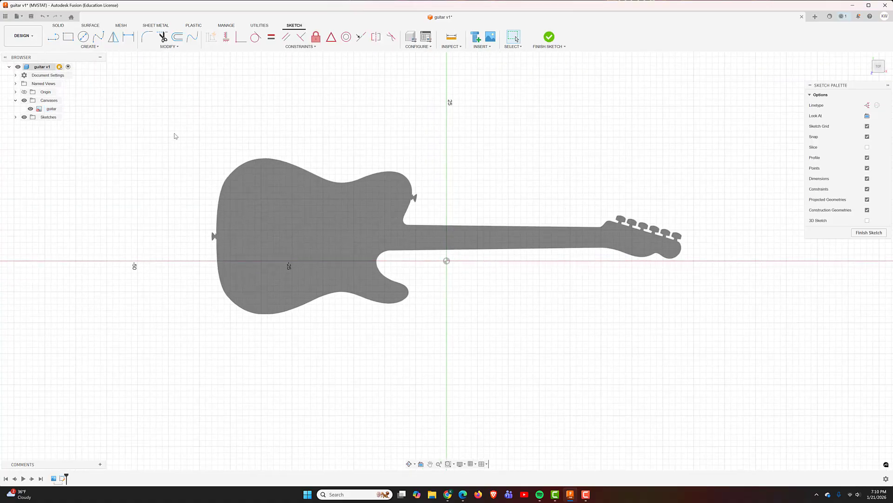
pyautogui.click(55, 39)
pyautogui.click(602, 227)
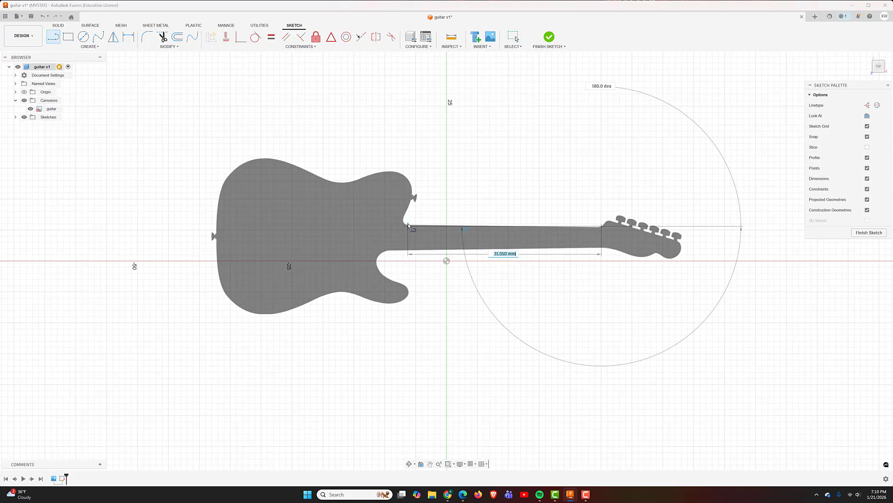
pyautogui.click(409, 224)
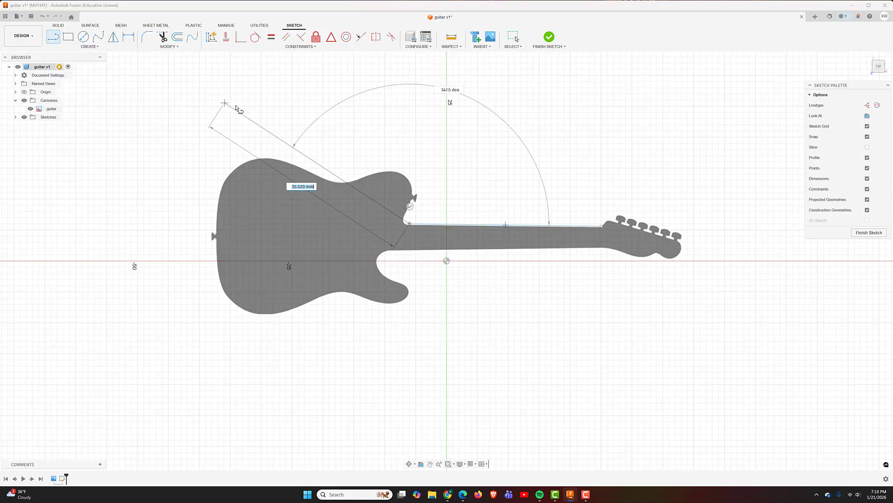
pyautogui.press('Escape')
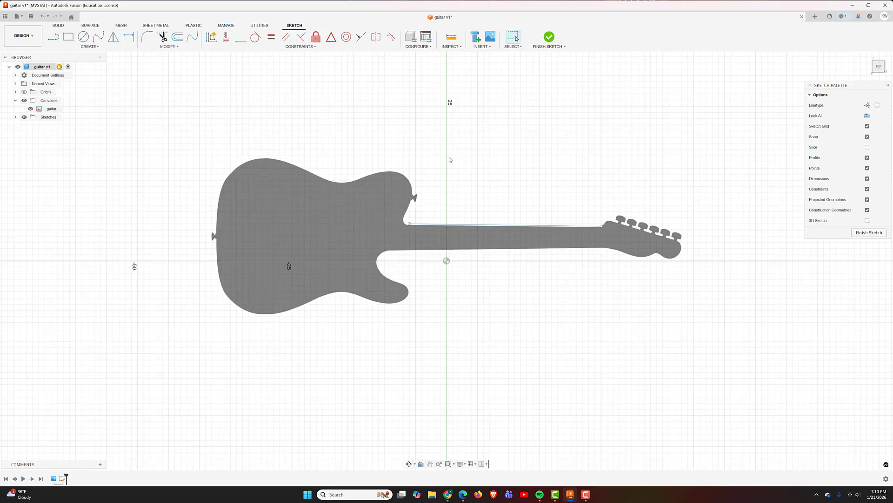
# Step: Draw a line along the neck's lower edge from the body cutaway to the start of the headstock
pyautogui.click(53, 37)
pyautogui.click(392, 251)
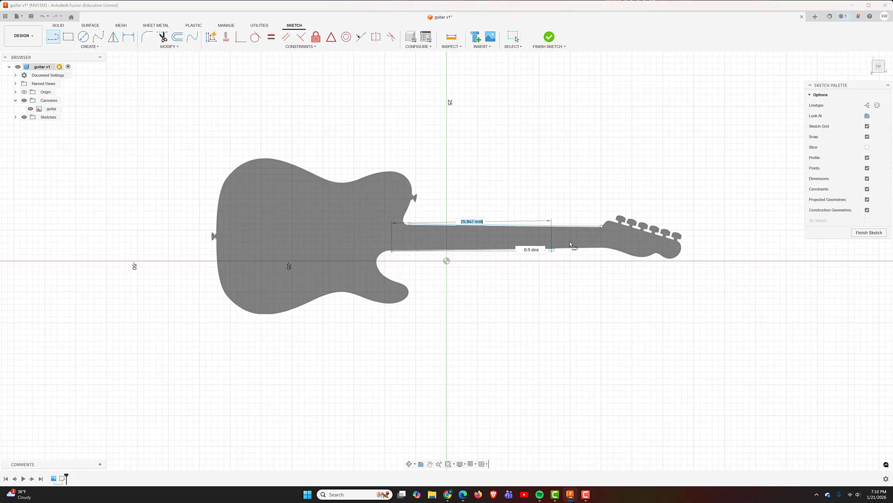
pyautogui.click(598, 249)
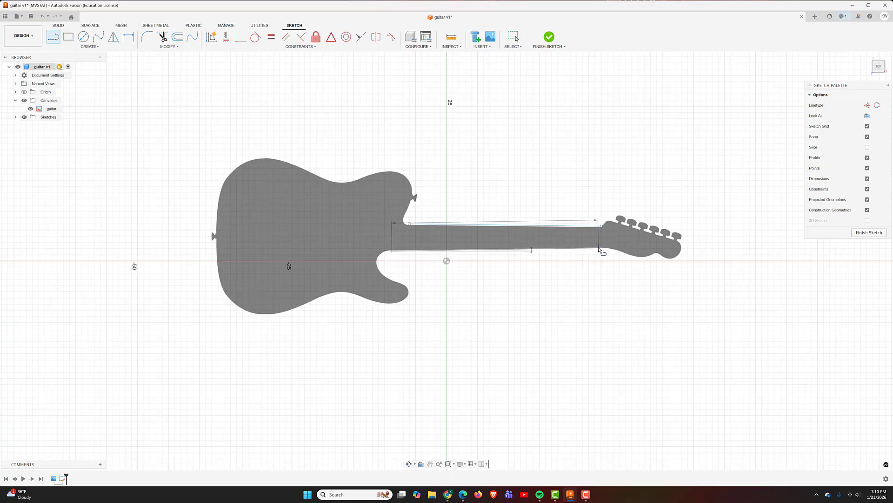
pyautogui.press('Escape')
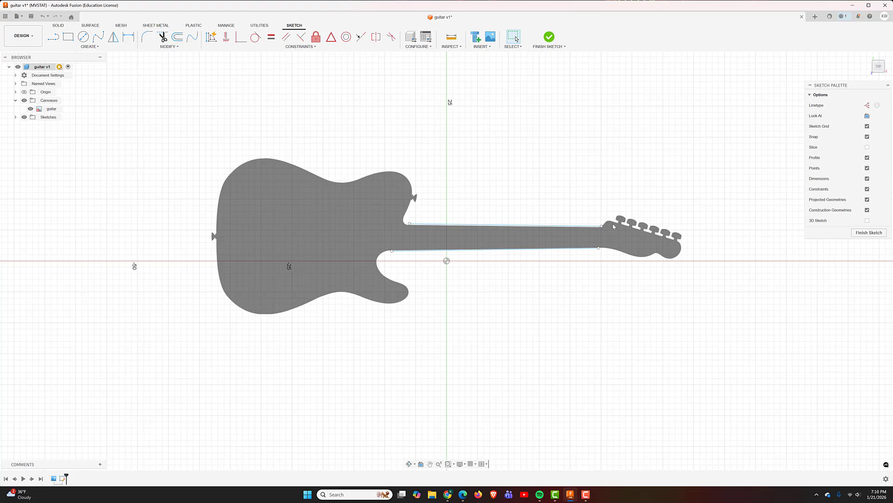
# Step: Start a fit point spline at the upper neck line's body end and trace the cutaway, upper horn, waist and upper bout
pyautogui.scroll(5, 412, 188)
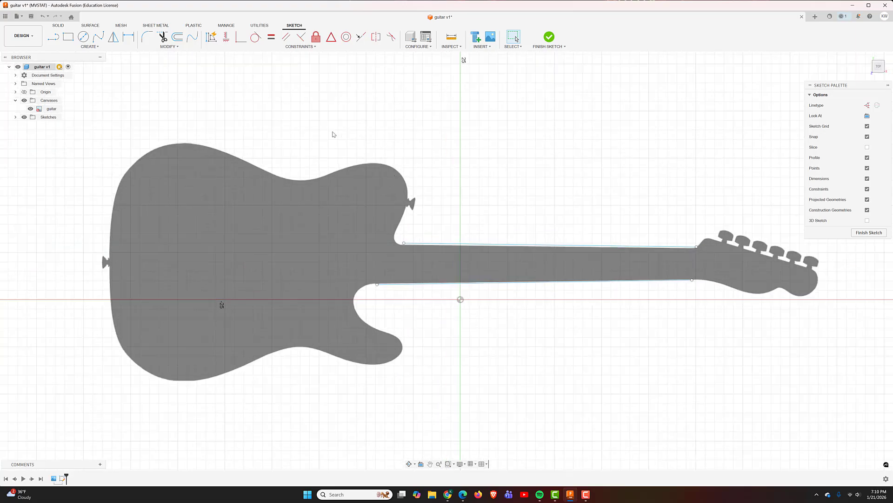
pyautogui.scroll(1, 325, 139)
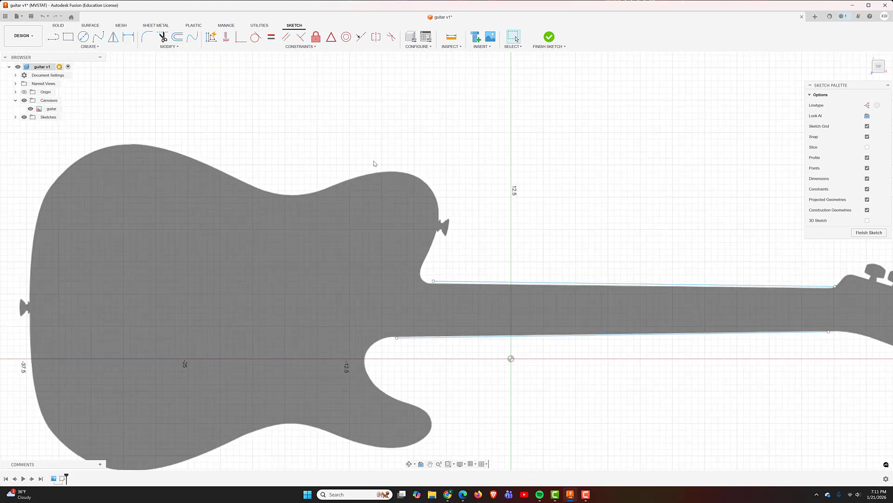
pyautogui.scroll(-2, 375, 164)
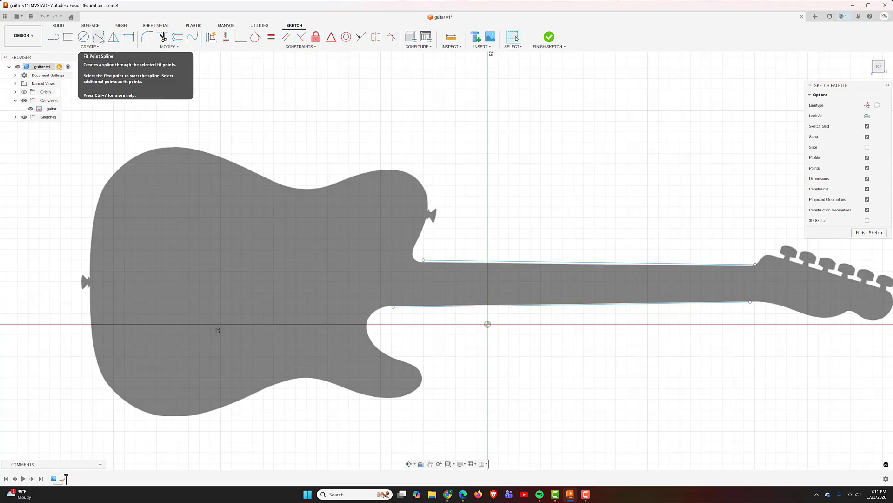
pyautogui.click(98, 38)
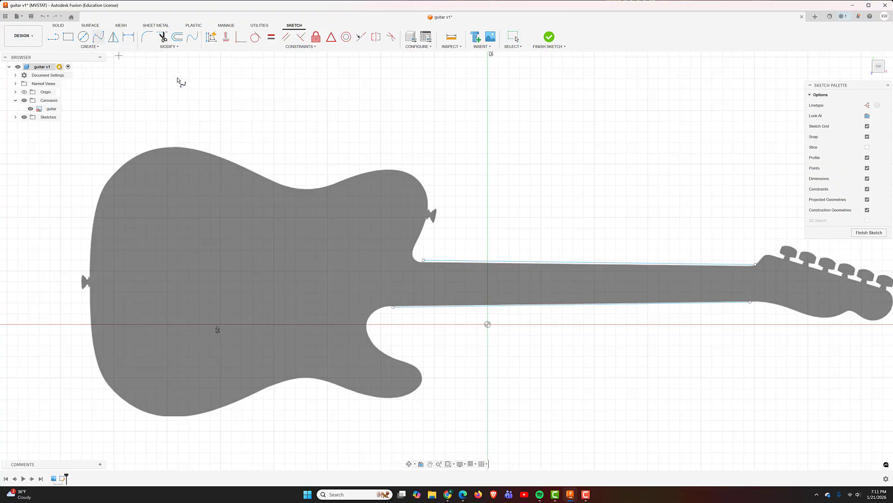
pyautogui.click(424, 260)
pyautogui.click(412, 252)
pyautogui.click(414, 175)
pyautogui.click(321, 187)
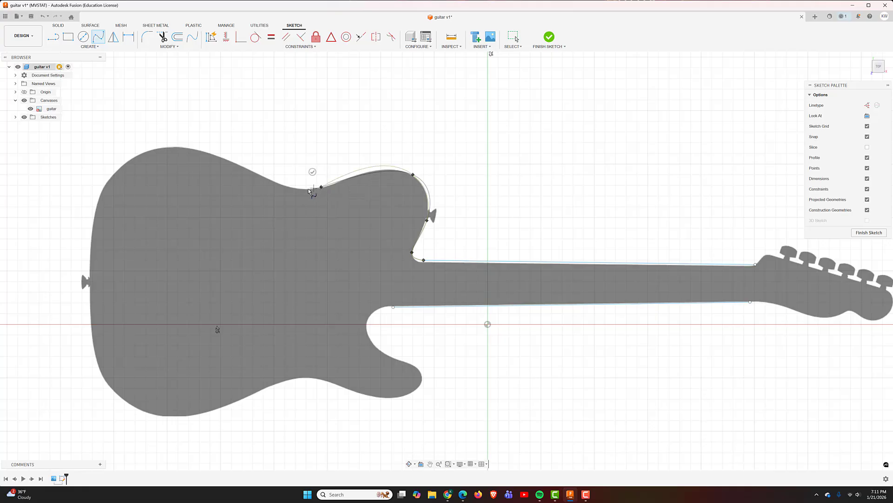
pyautogui.click(247, 168)
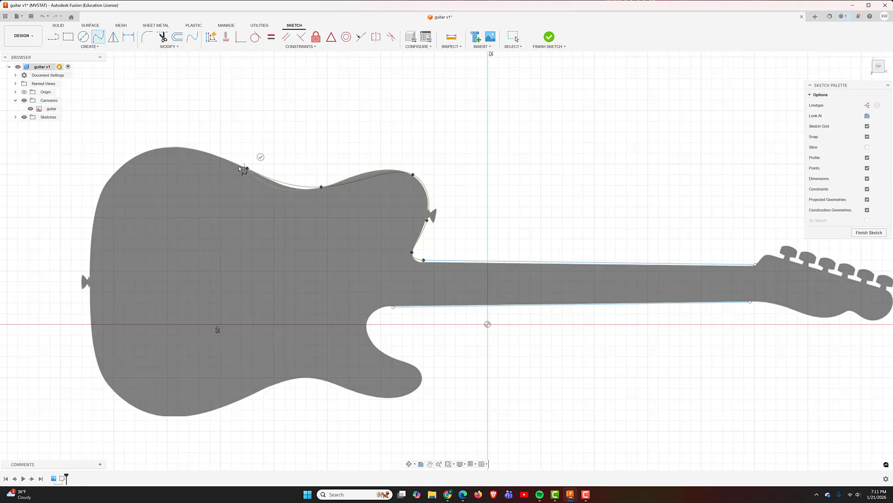
pyautogui.click(161, 146)
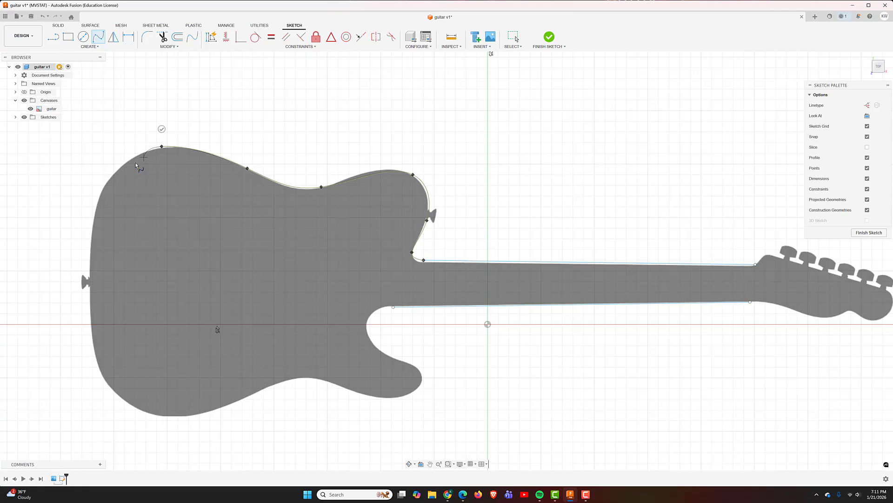
# Step: Continue the spline around the body's tail end, lower edge, lower horn and cutaway, finishing it at the lower neck line's body end
pyautogui.click(94, 210)
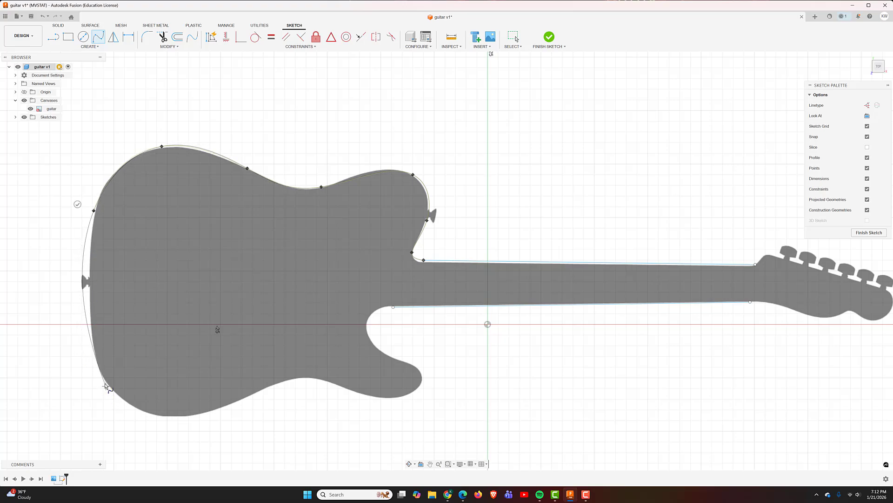
pyautogui.click(105, 380)
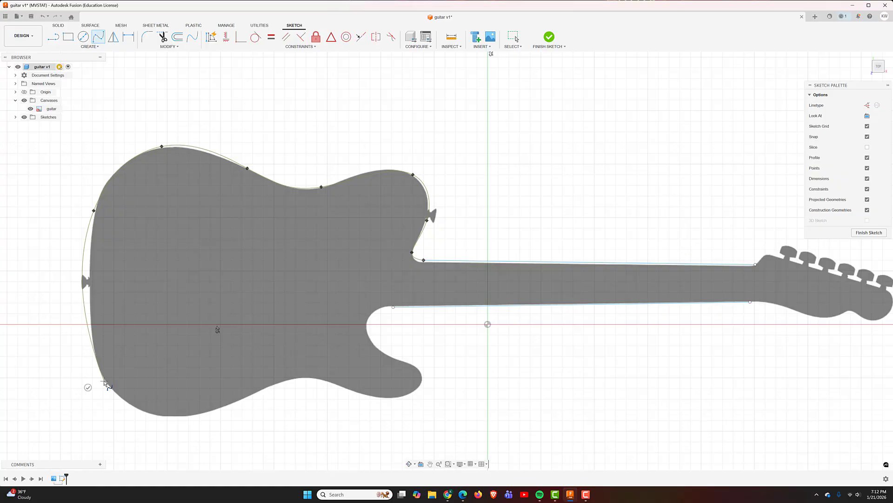
pyautogui.click(202, 412)
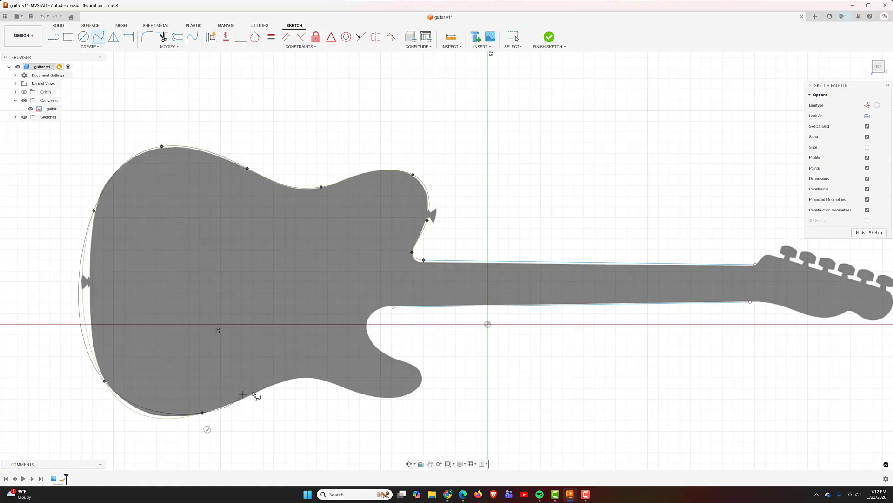
pyautogui.click(298, 376)
pyautogui.click(364, 392)
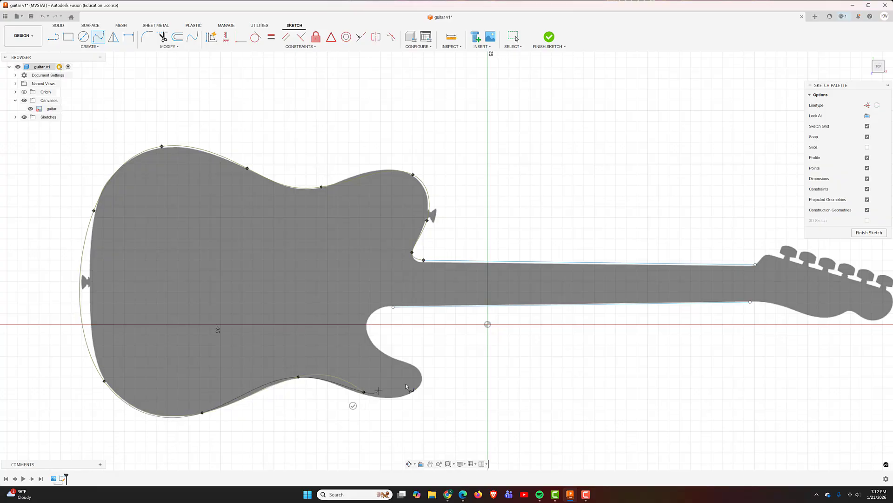
pyautogui.click(422, 383)
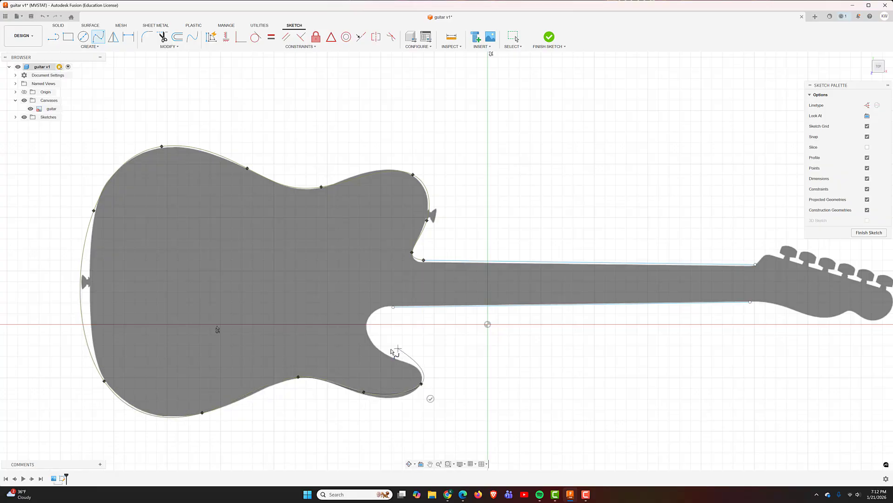
pyautogui.click(367, 320)
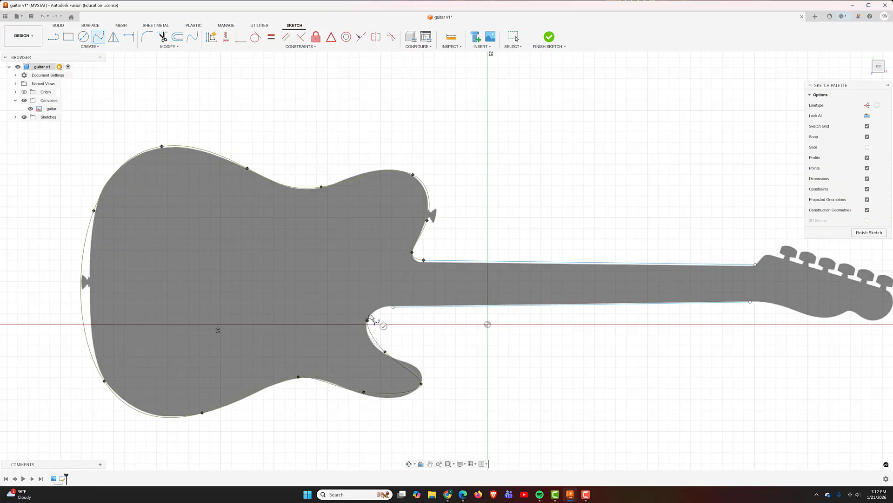
pyautogui.click(394, 307)
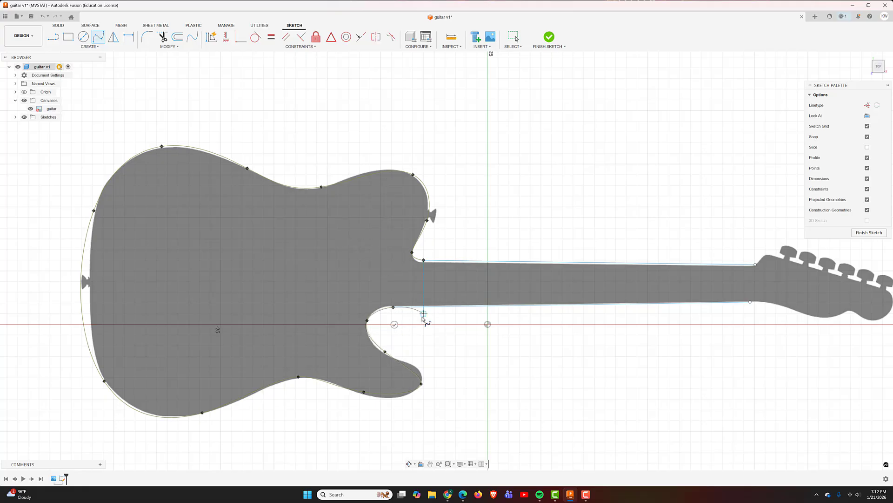
pyautogui.click(395, 325)
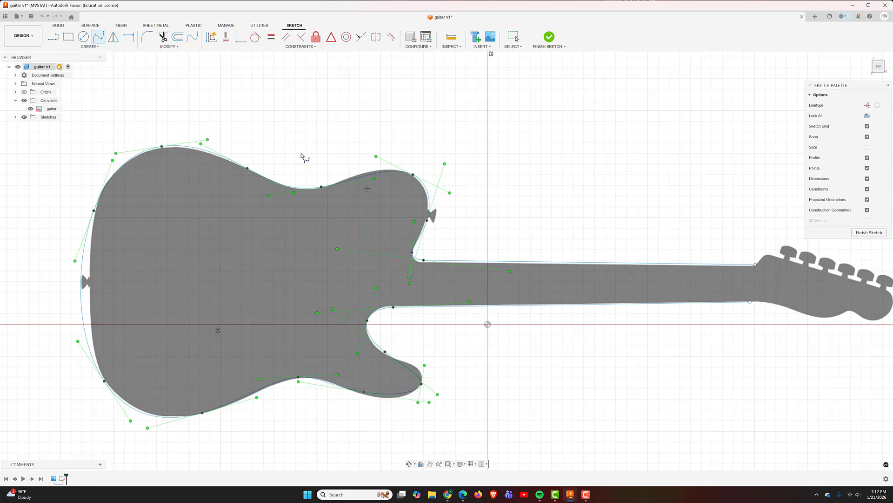
pyautogui.press('Escape')
# Step: Adjust the spline's tangent handle at the upper horn so the curve follows the horn's rounded silhouette
pyautogui.moveTo(281, 162); pyautogui.dragTo(329, 151, button='middle')
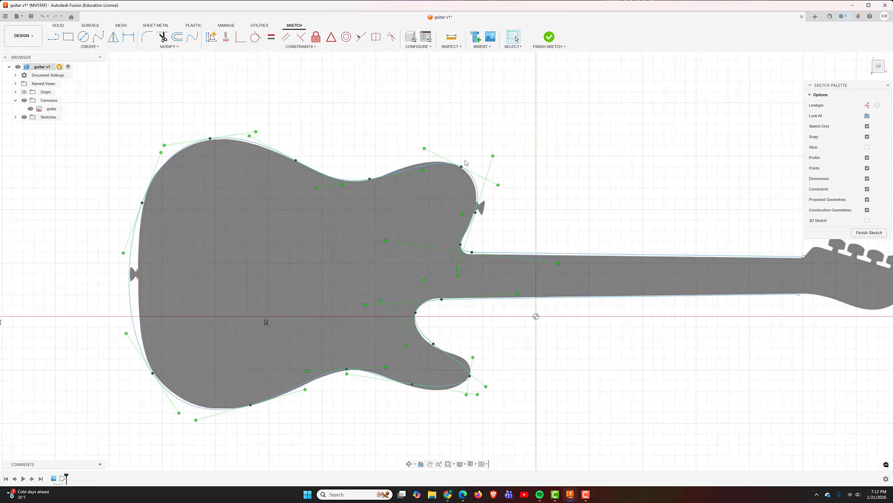
pyautogui.scroll(3, 485, 202)
pyautogui.scroll(-1, 505, 191)
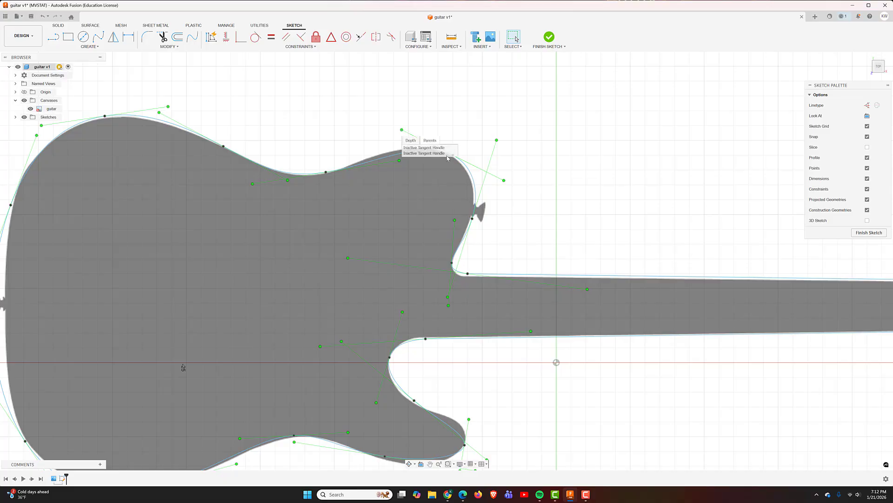
pyautogui.click(404, 128)
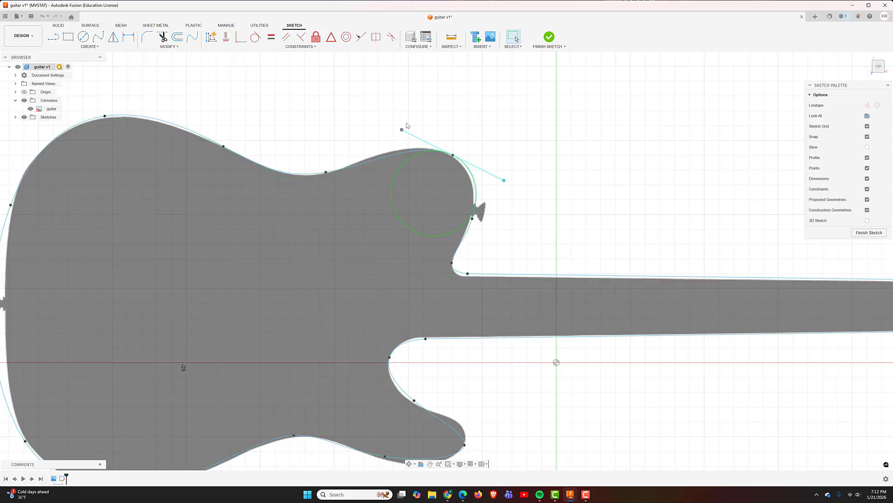
pyautogui.moveTo(407, 126)
pyautogui.mouseDown()
pyautogui.moveTo(448, 149)
pyautogui.moveTo(352, 127)
pyautogui.moveTo(410, 149)
pyautogui.moveTo(430, 145)
pyautogui.moveTo(401, 157)
pyautogui.moveTo(388, 136)
pyautogui.moveTo(409, 126)
pyautogui.mouseUp()
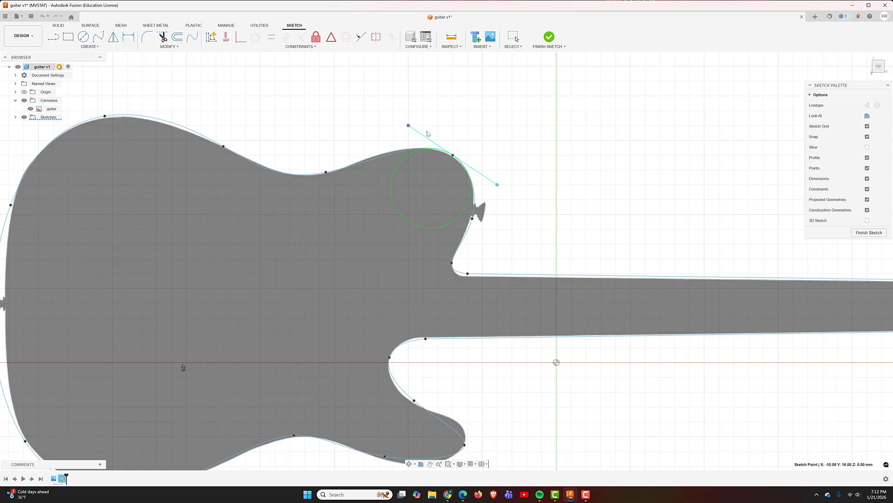
# Step: Move the spline points below the upper horn and at the upper neck joint onto the silhouette's edge
pyautogui.click(473, 219)
pyautogui.moveTo(473, 218); pyautogui.dragTo(471, 218)
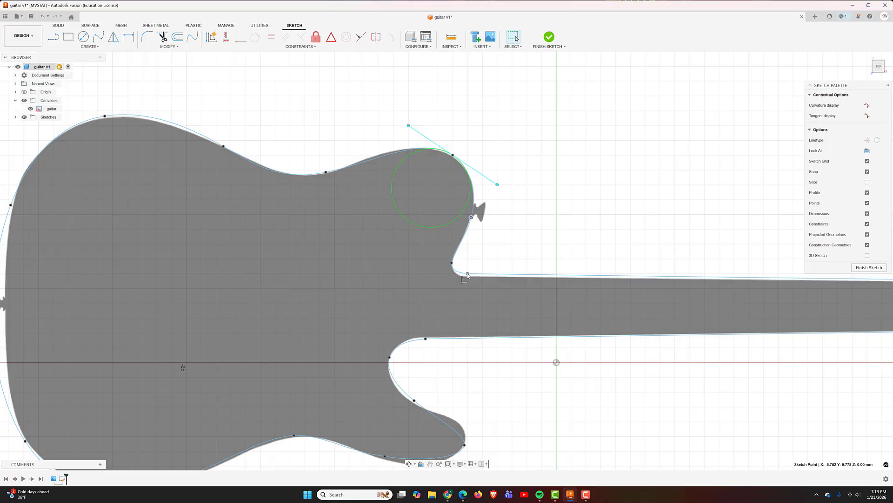
pyautogui.click(468, 273)
pyautogui.moveTo(468, 275); pyautogui.dragTo(465, 276)
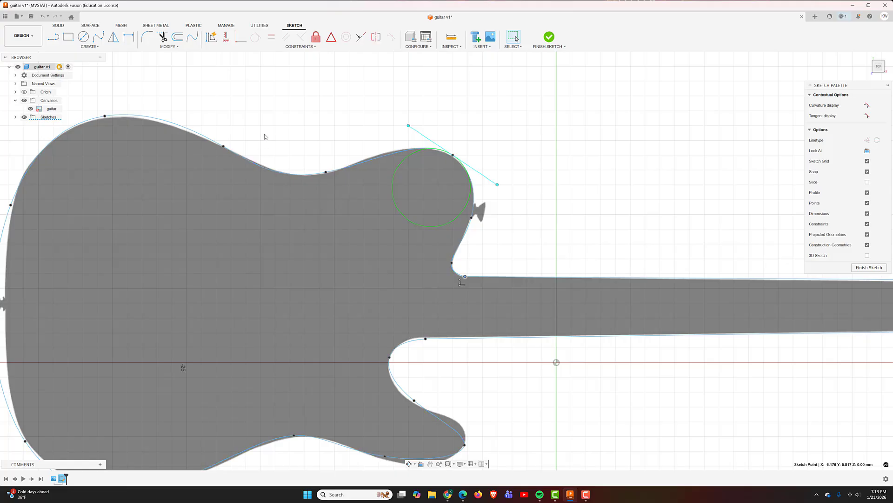
# Step: Flatten the spline's tangent handle at the peak of the upper bout to match the silhouette
pyautogui.scroll(1, 264, 136)
pyautogui.moveTo(264, 136); pyautogui.dragTo(489, 169, button='middle')
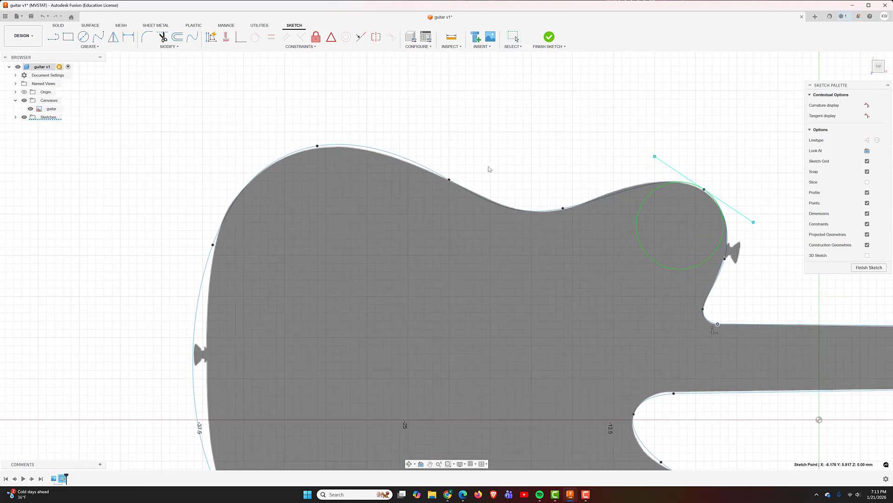
pyautogui.click(317, 146)
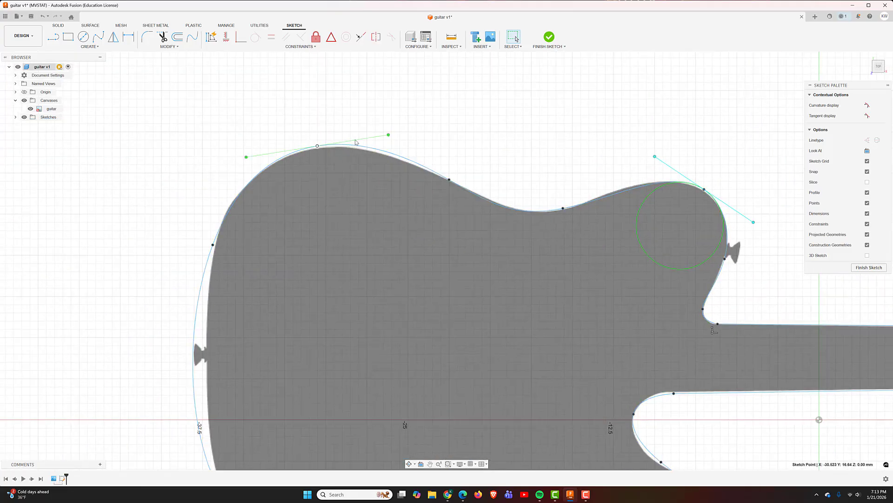
pyautogui.moveTo(371, 138); pyautogui.dragTo(388, 137)
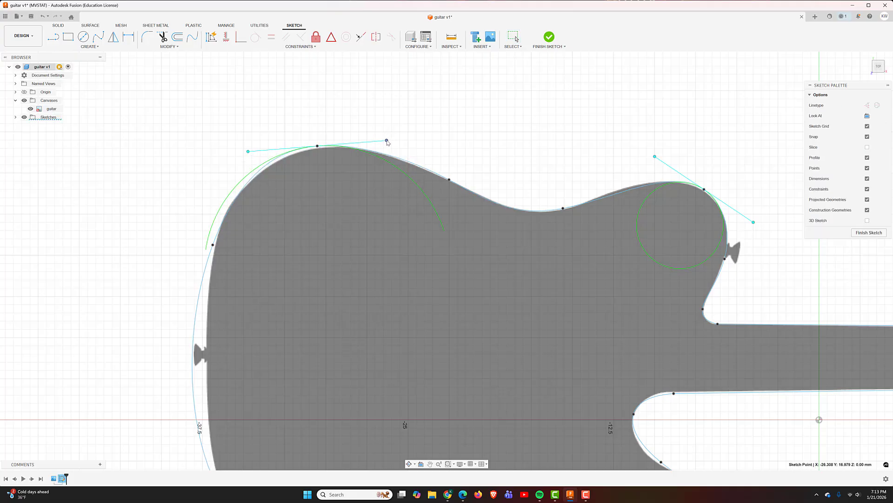
# Step: Steepen the tangent handle at the upper spline point of the body's tail end to pull the curve toward the silhouette
pyautogui.moveTo(186, 224); pyautogui.dragTo(223, 146, button='middle')
pyautogui.scroll(1, 223, 145)
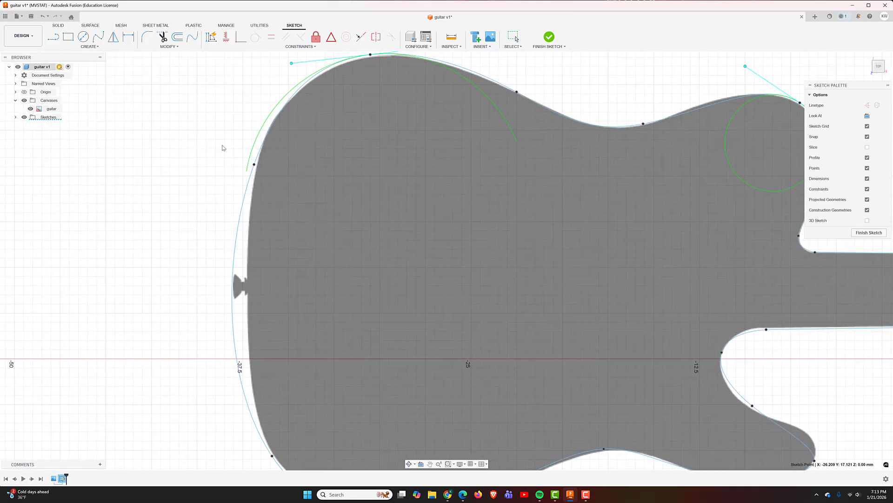
pyautogui.click(237, 261)
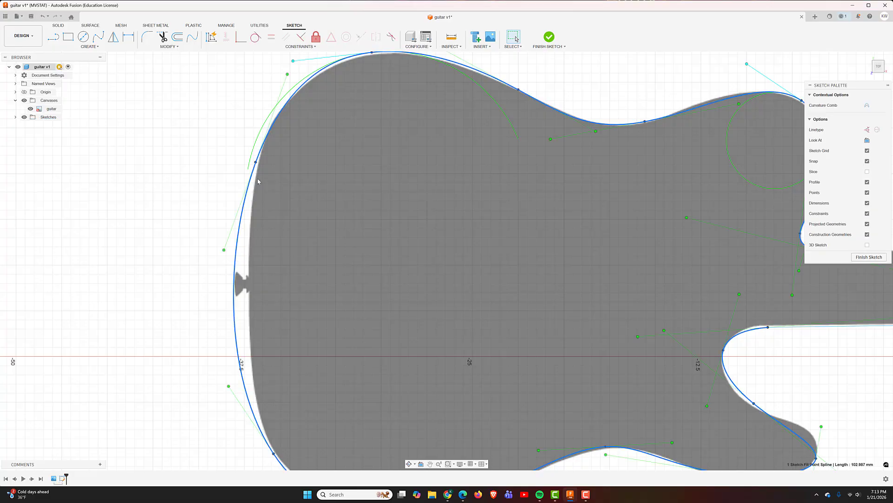
pyautogui.moveTo(223, 251); pyautogui.dragTo(236, 247)
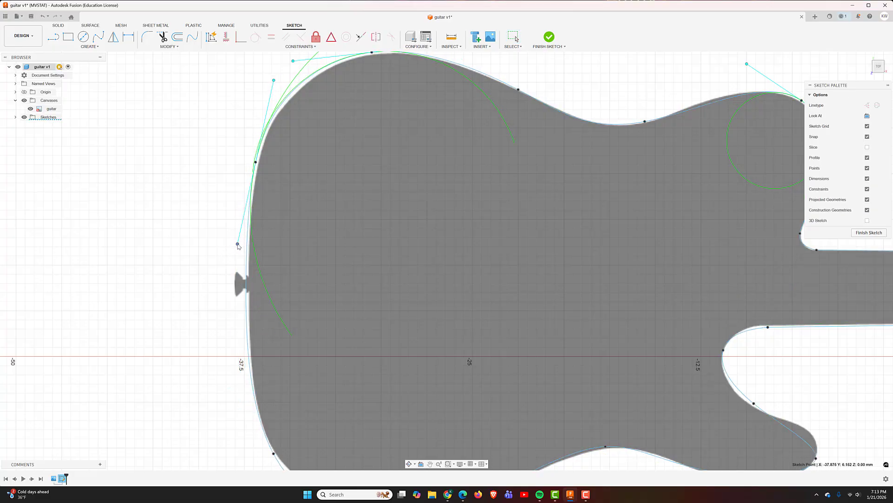
# Step: Adjust the tangent handle at the lower spline point of the tail end so the curve follows the lower bout
pyautogui.moveTo(210, 286); pyautogui.dragTo(188, 229, button='middle')
pyautogui.moveTo(195, 363); pyautogui.dragTo(160, 217, button='middle')
pyautogui.click(313, 335)
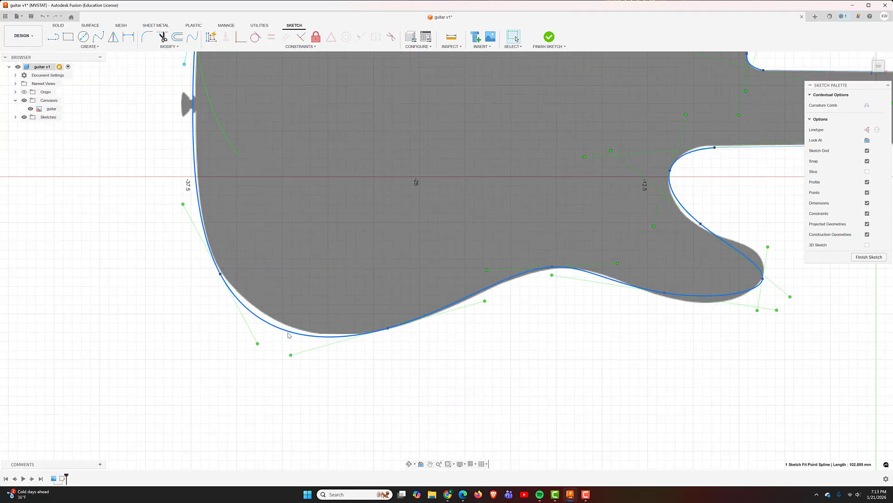
pyautogui.moveTo(261, 343); pyautogui.dragTo(268, 335)
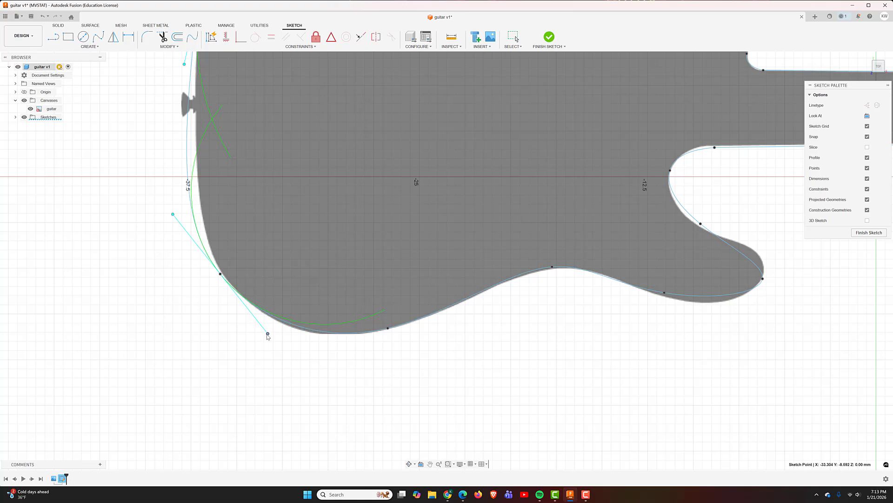
pyautogui.moveTo(484, 319); pyautogui.dragTo(304, 376, button='middle')
pyautogui.scroll(-3, 668, 235)
pyautogui.moveTo(698, 245); pyautogui.dragTo(630, 263, button='middle')
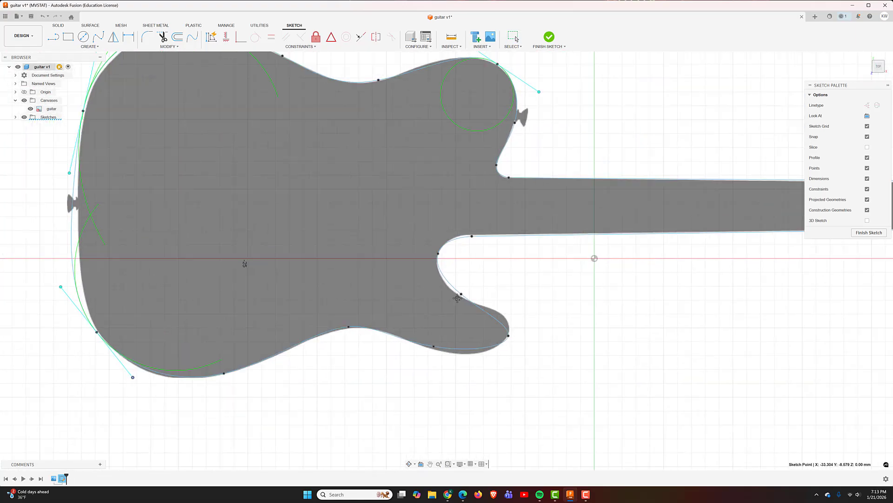
pyautogui.scroll(-2, 630, 263)
pyautogui.moveTo(605, 298)
pyautogui.mouseDown(button='middle')
pyautogui.moveTo(588, 312)
pyautogui.moveTo(445, 297)
pyautogui.mouseUp(button='middle')
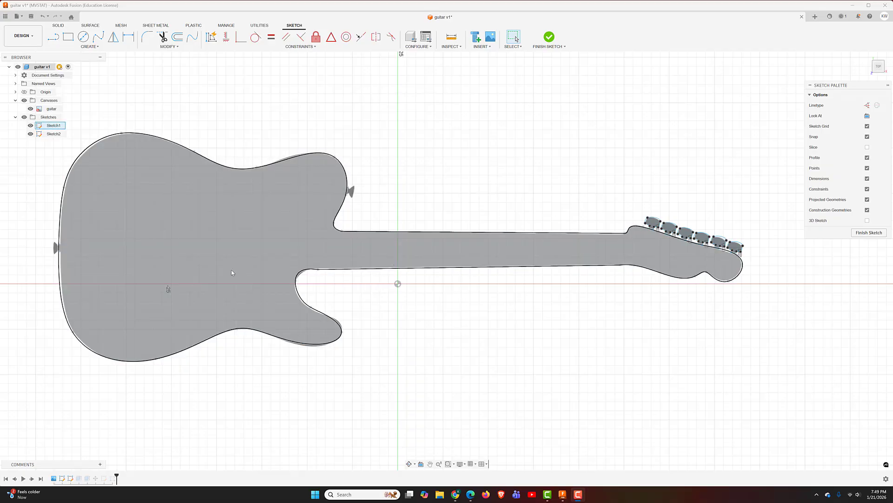
# Step: Extrude the closed guitar body, neck and headstock profile 2 mm as a new body
pyautogui.click(245, 263)
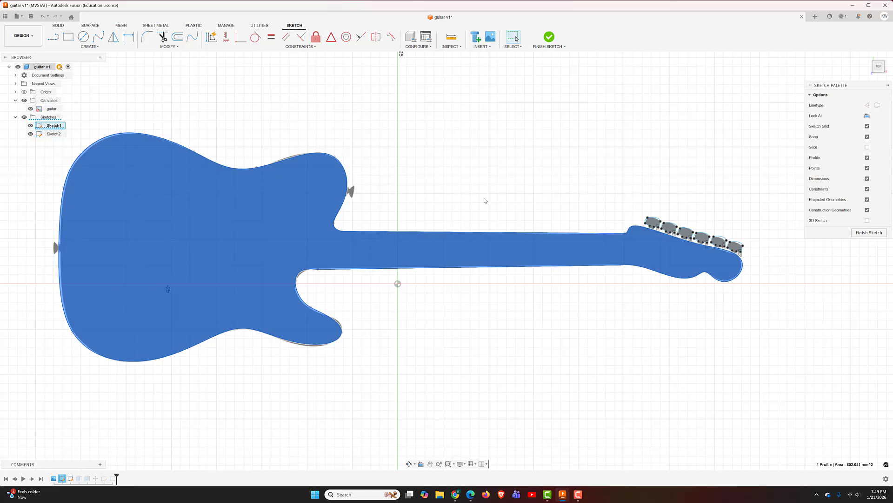
pyautogui.moveTo(527, 180)
pyautogui.keyDown('shift'); pyautogui.mouseDown(button='middle')
pyautogui.moveTo(504, 193)
pyautogui.moveTo(459, 197)
pyautogui.mouseUp(button='middle'); pyautogui.keyUp('shift')
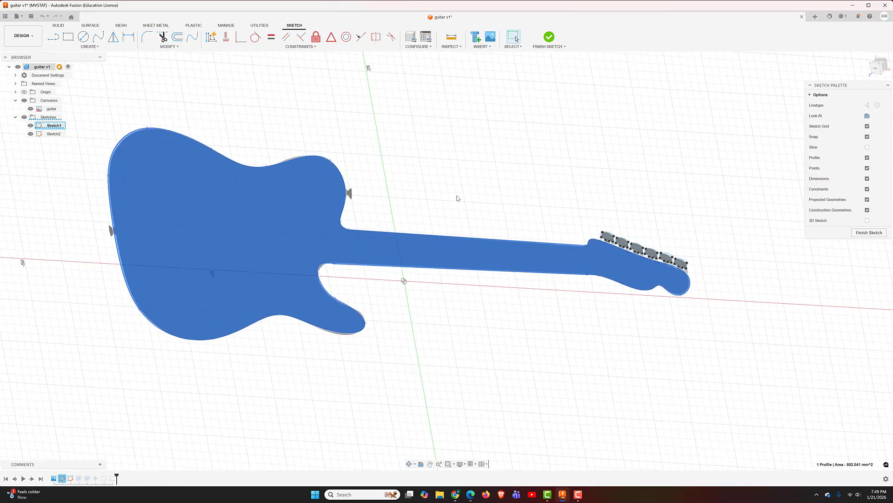
pyautogui.press('e')
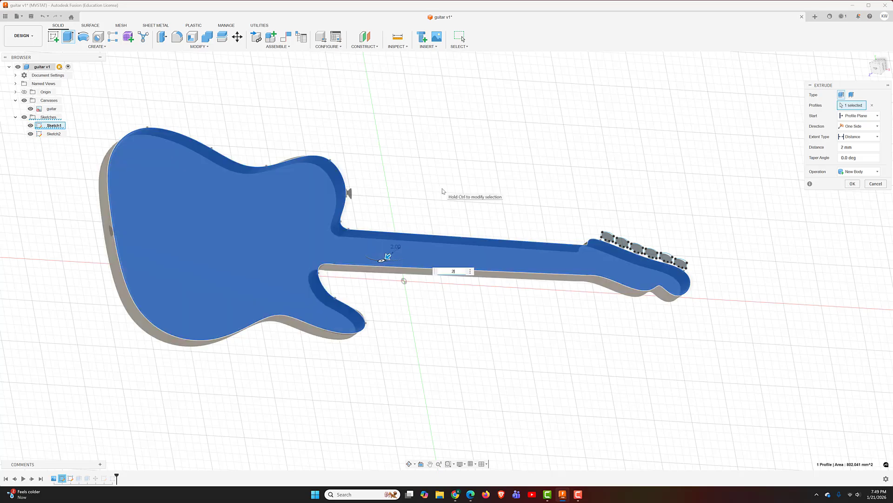
pyautogui.press('Return')
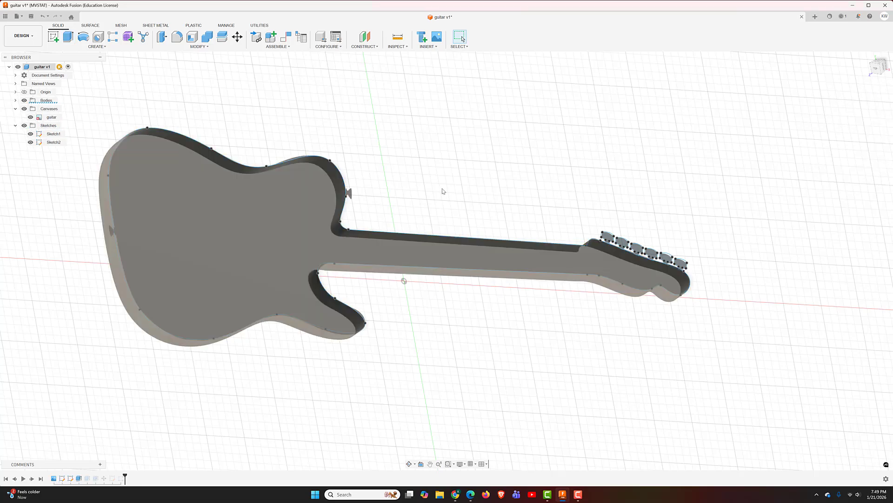
# Step: Extrude the six tuning peg profiles along the headstock edge 2 mm
pyautogui.click(607, 237)
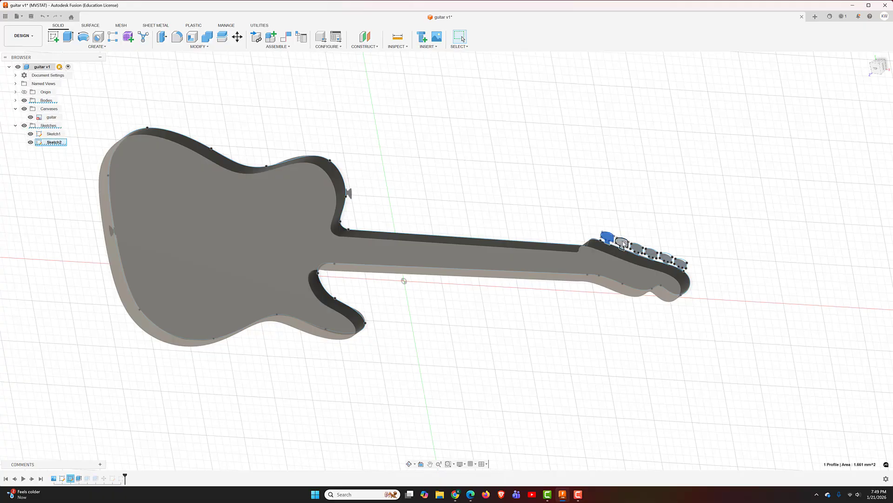
pyautogui.click(622, 243)
pyautogui.click(636, 249)
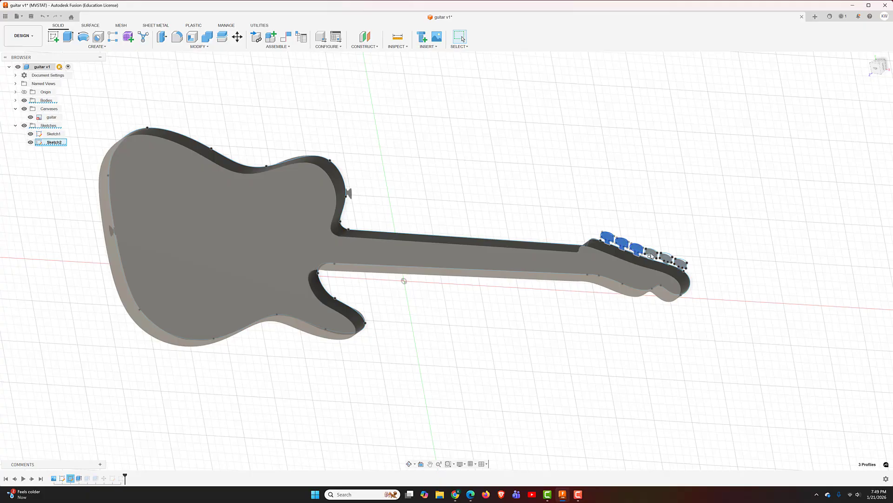
pyautogui.click(650, 254)
pyautogui.click(667, 257)
pyautogui.click(680, 264)
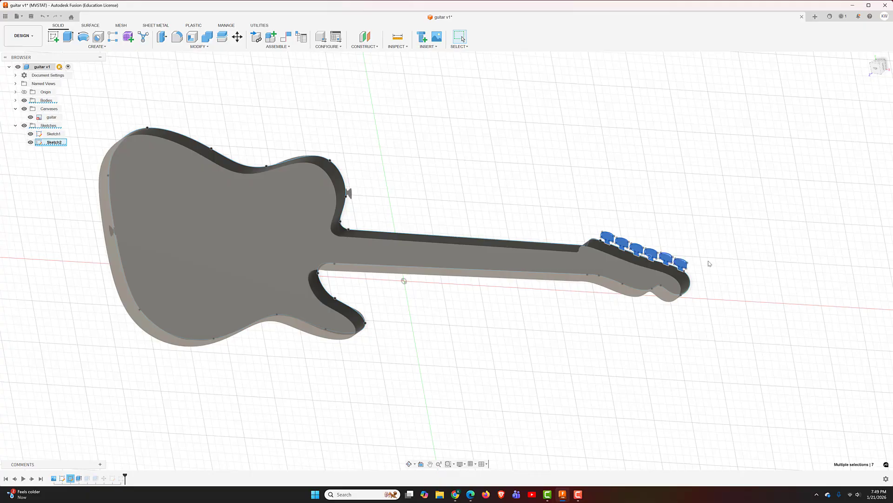
pyautogui.press('e')
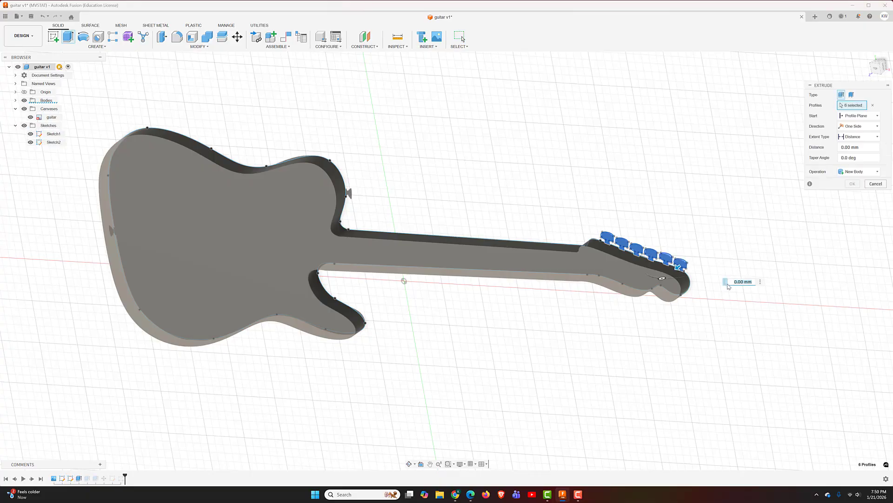
pyautogui.press('Escape')
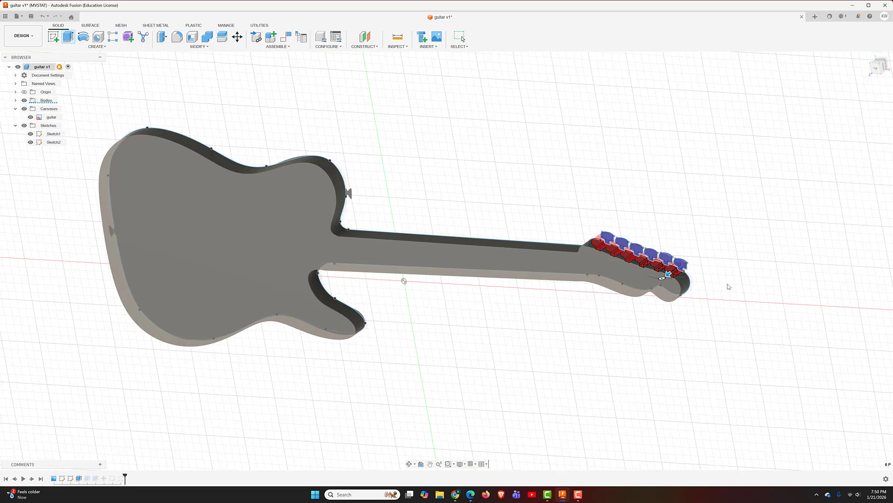
# Step: Edit the tuning peg extrusion and change its operation to Join so the pegs merge with the guitar body
pyautogui.keyDown('shift'); pyautogui.moveTo(771, 270); pyautogui.dragTo(750, 277, button='middle'); pyautogui.keyUp('shift')
pyautogui.scroll(3, 608, 263)
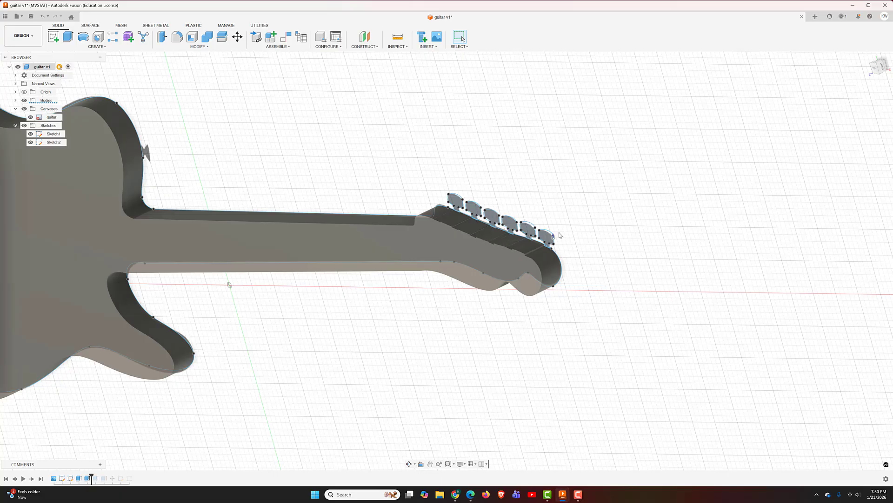
pyautogui.doubleClick(87, 478)
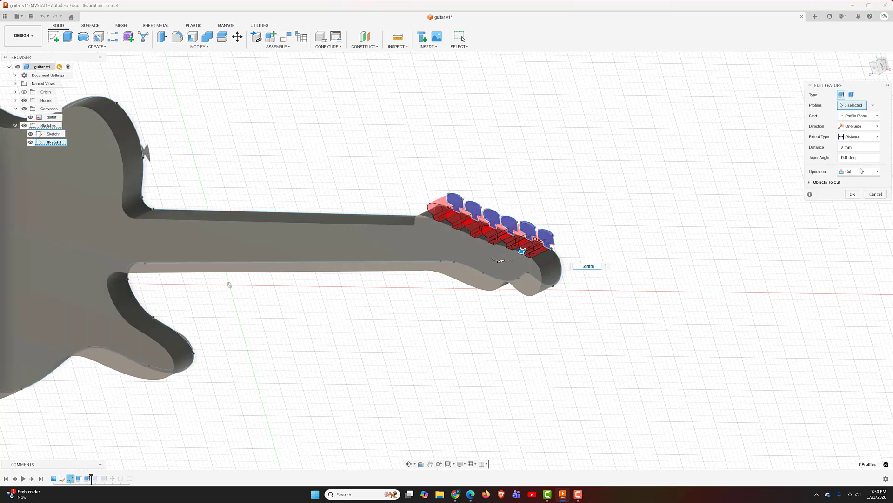
pyautogui.click(867, 172)
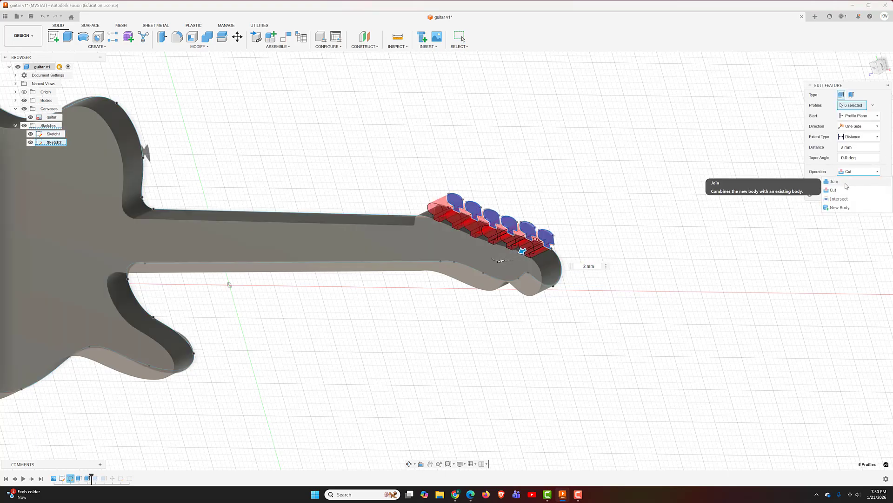
pyautogui.click(846, 182)
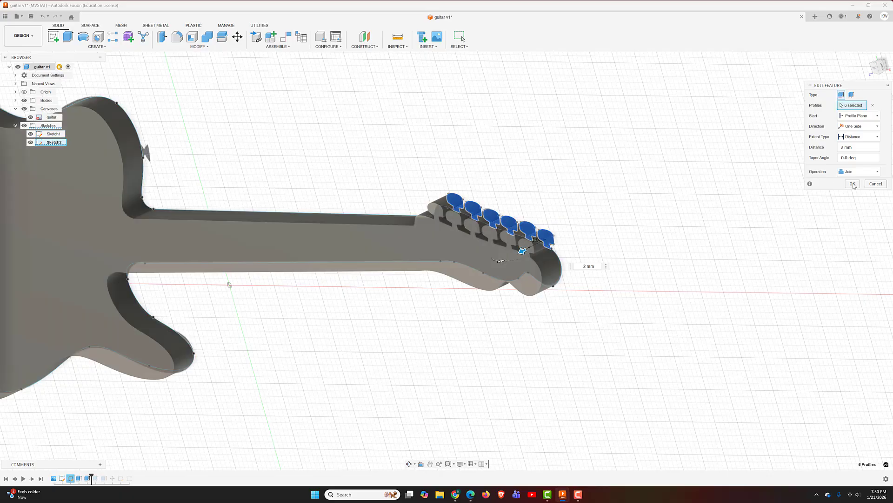
pyautogui.click(852, 184)
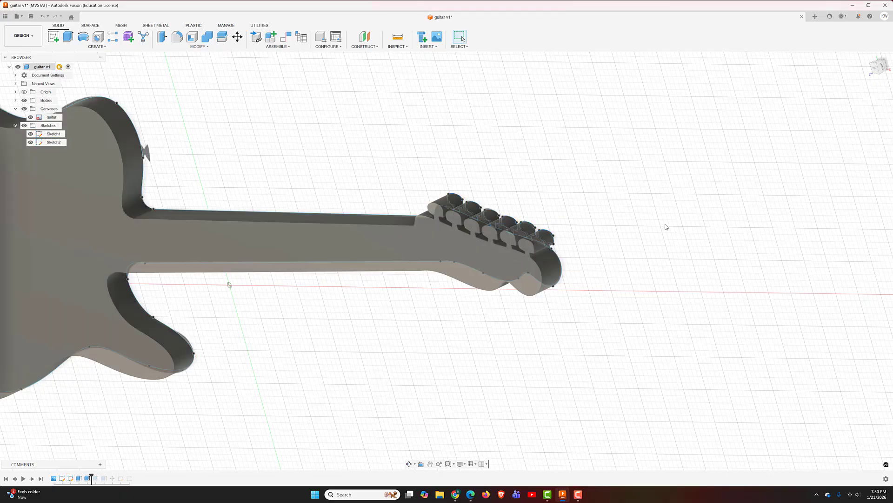
# Step: Hide the guitar canvas and all sketches, and inspect the solid guitar from the top
pyautogui.click(31, 118)
pyautogui.click(25, 126)
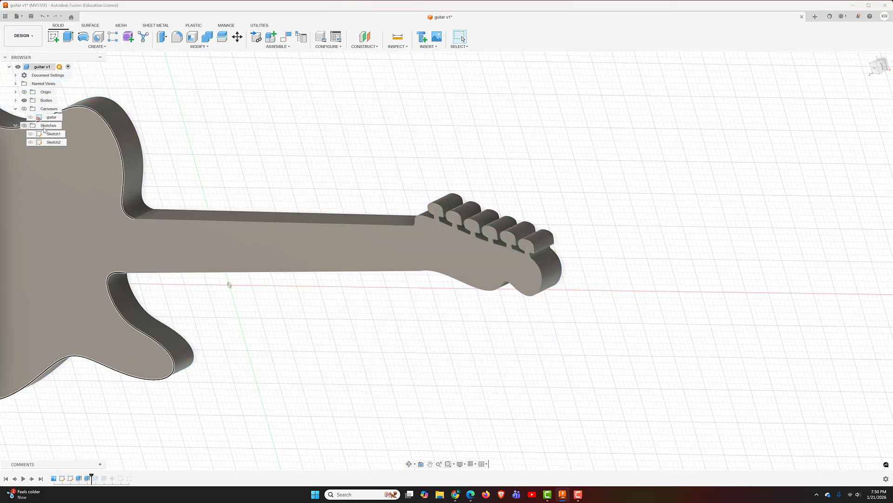
pyautogui.moveTo(285, 80)
pyautogui.keyDown('shift'); pyautogui.mouseDown(button='middle')
pyautogui.moveTo(592, 164)
pyautogui.moveTo(630, 123)
pyautogui.moveTo(625, 132)
pyautogui.moveTo(733, 161)
pyautogui.mouseUp(button='middle'); pyautogui.keyUp('shift')
pyautogui.moveTo(529, 193); pyautogui.dragTo(546, 190, button='middle')
pyautogui.keyDown('shift'); pyautogui.moveTo(610, 157); pyautogui.dragTo(602, 160, button='middle'); pyautogui.keyUp('shift')
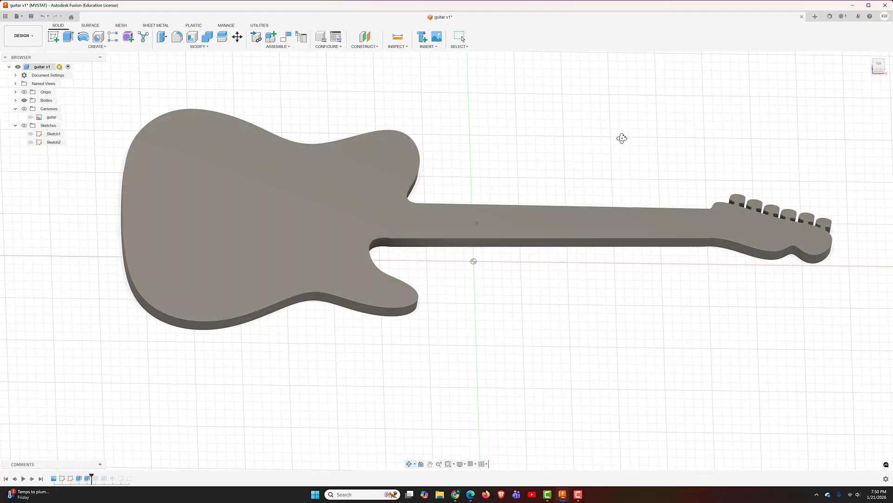
pyautogui.scroll(1, 619, 156)
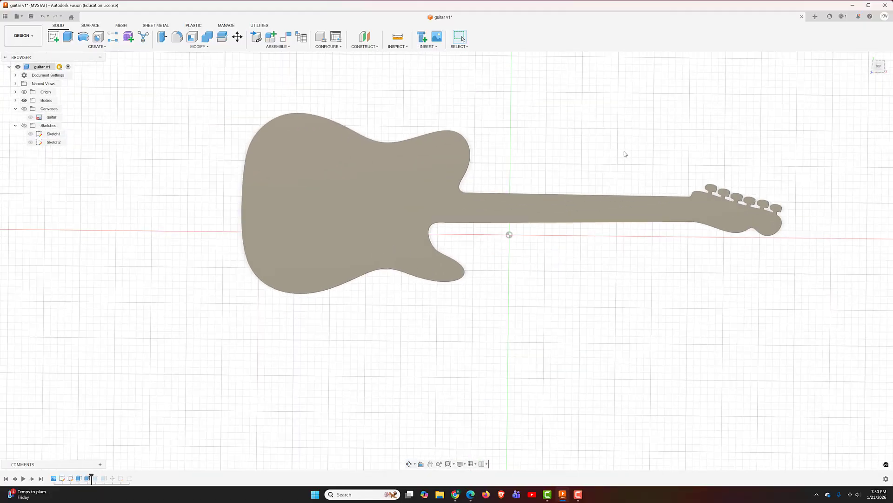